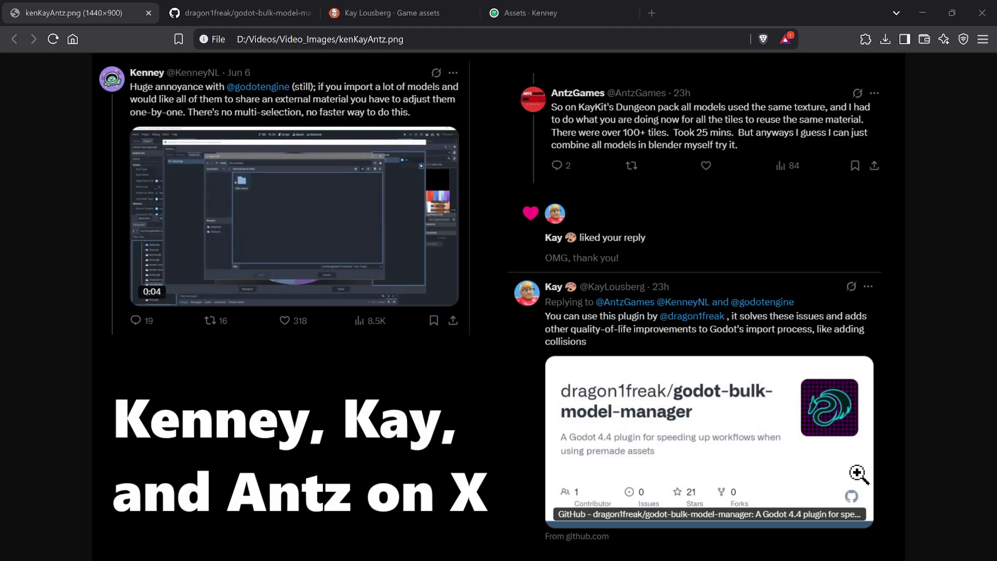
Step: Glance at the Kay Lousberg and Kenney 3D asset pages, then return to the kenKayAntz.png post image
click(376, 14)
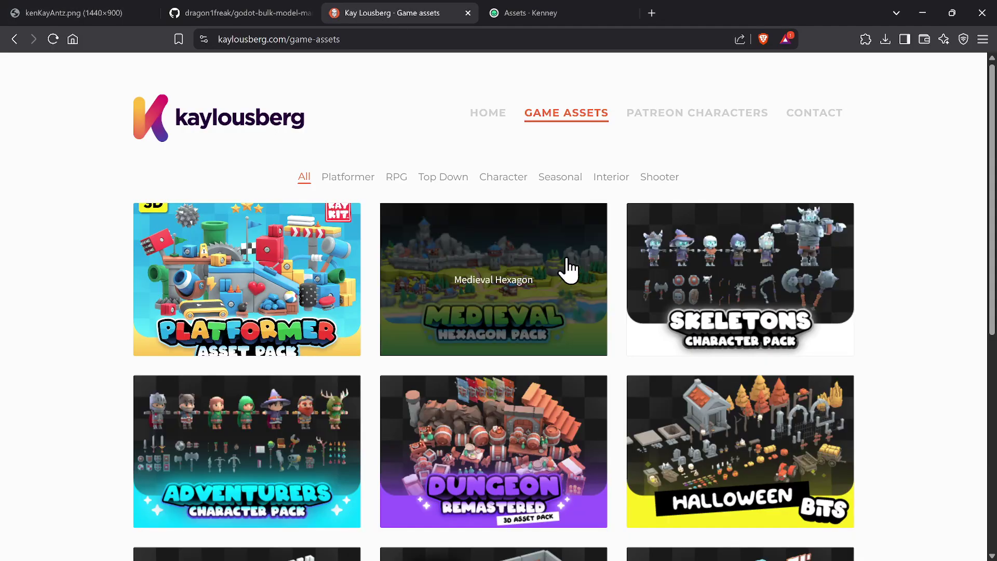
click(565, 14)
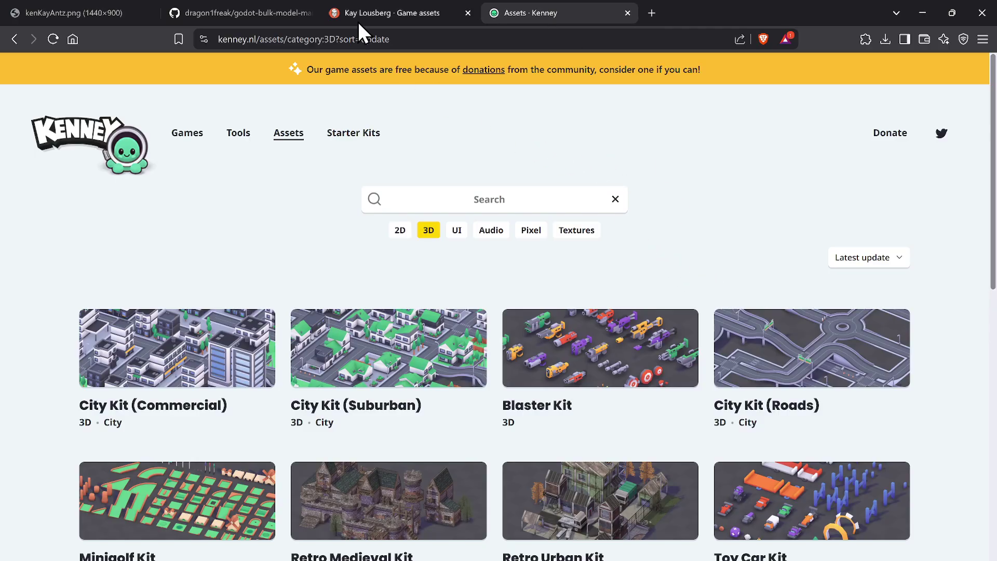
click(57, 11)
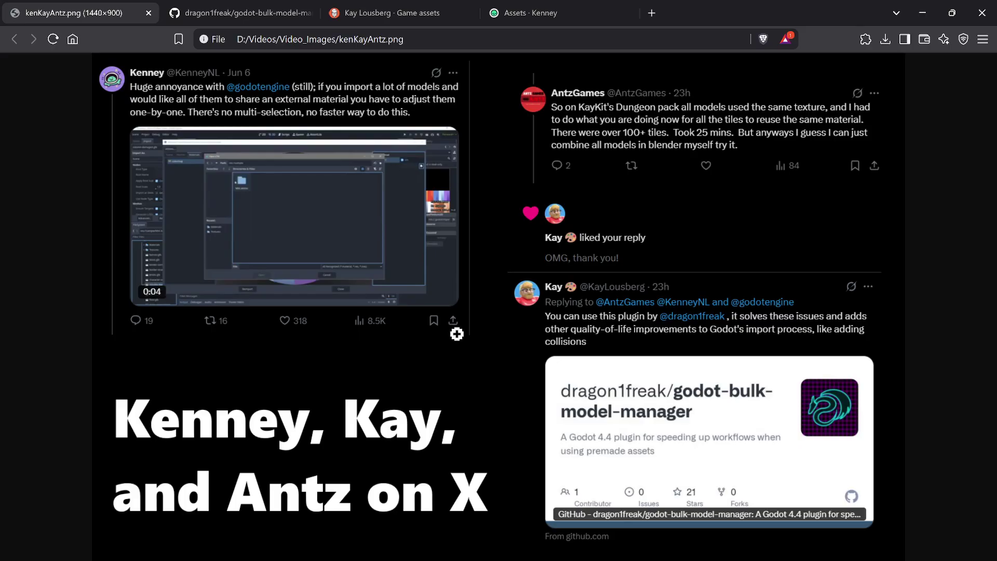
Step: Open the dragon1freak/godot-bulk-model-manager GitHub repository and scroll through its README
click(263, 13)
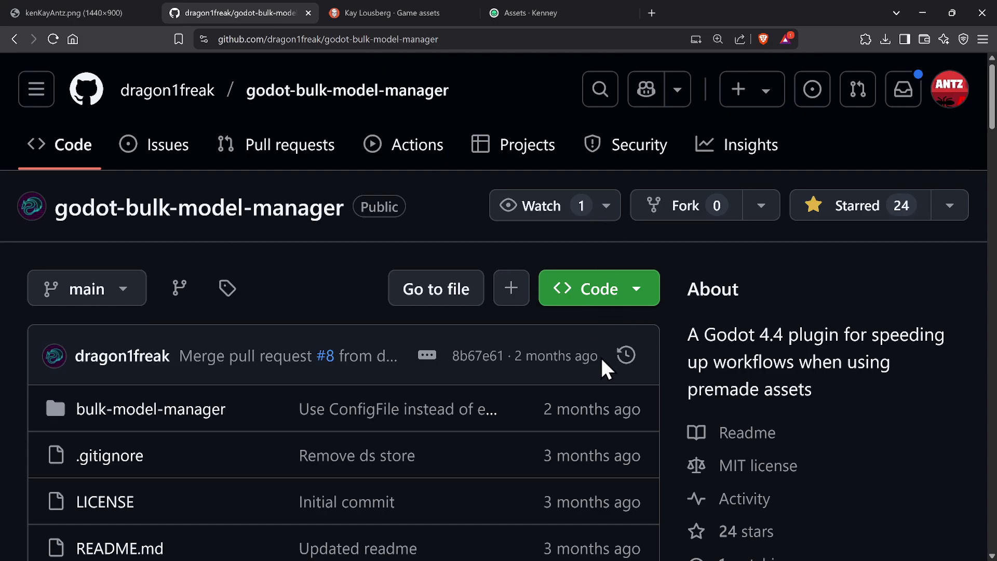
scroll(453, 344, down, 3)
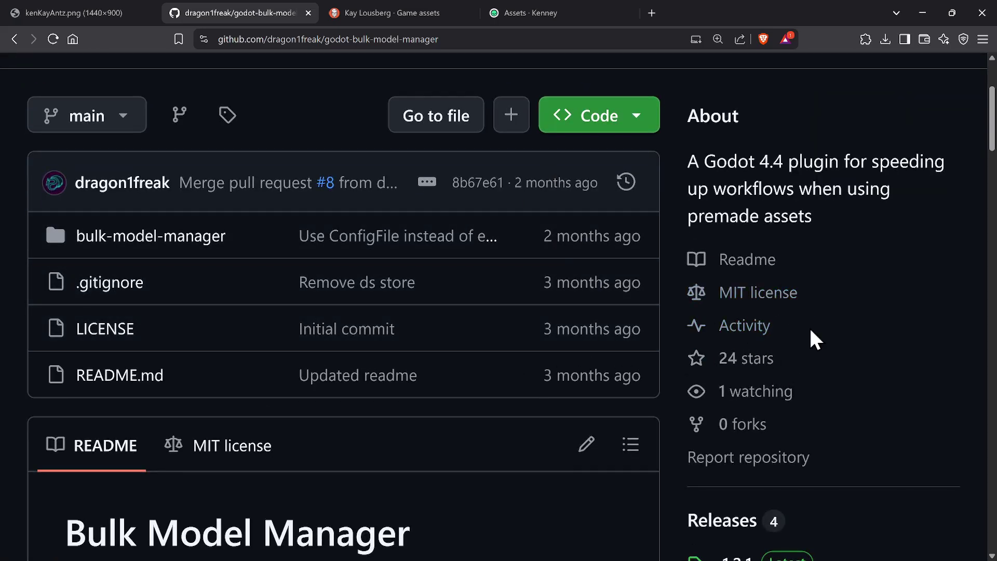
scroll(816, 337, up, 3)
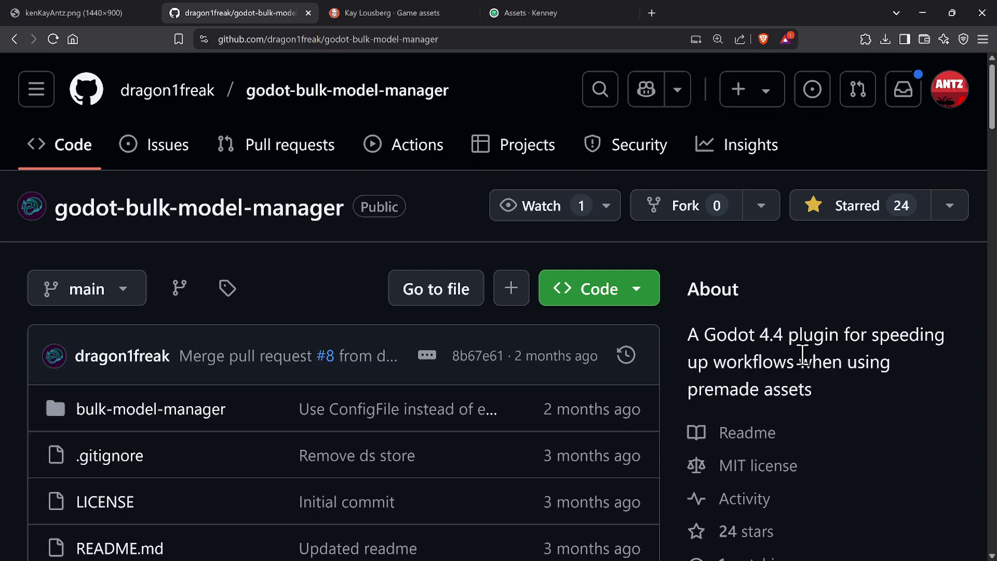
scroll(804, 356, down, 6)
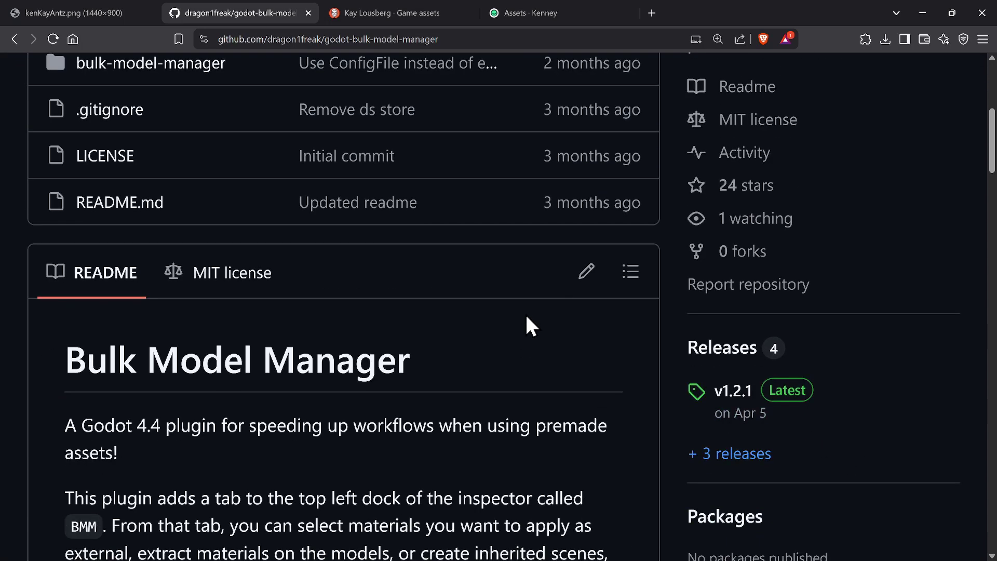
scroll(418, 229, up, 5)
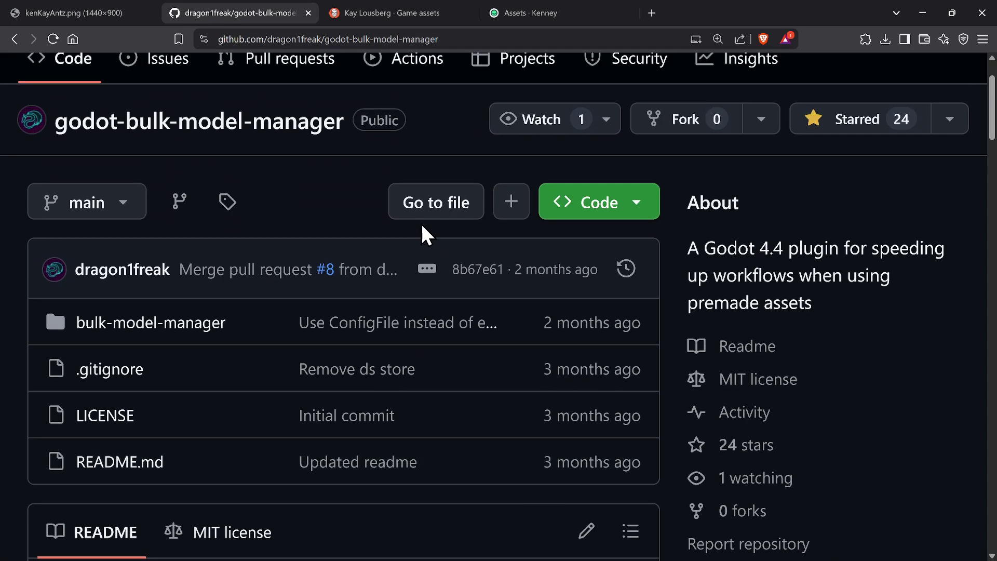
scroll(314, 234, up, 2)
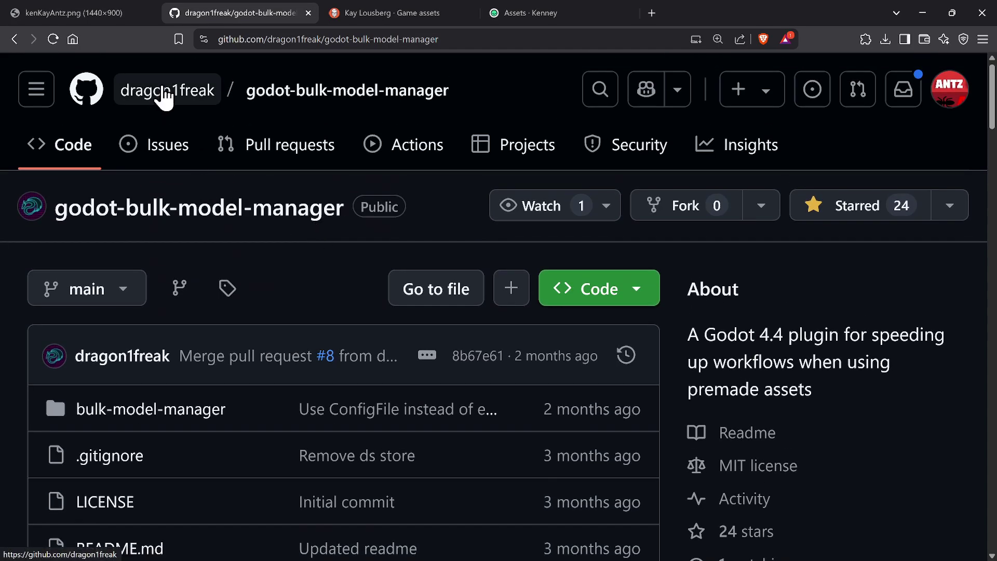
mouse_move(177, 93)
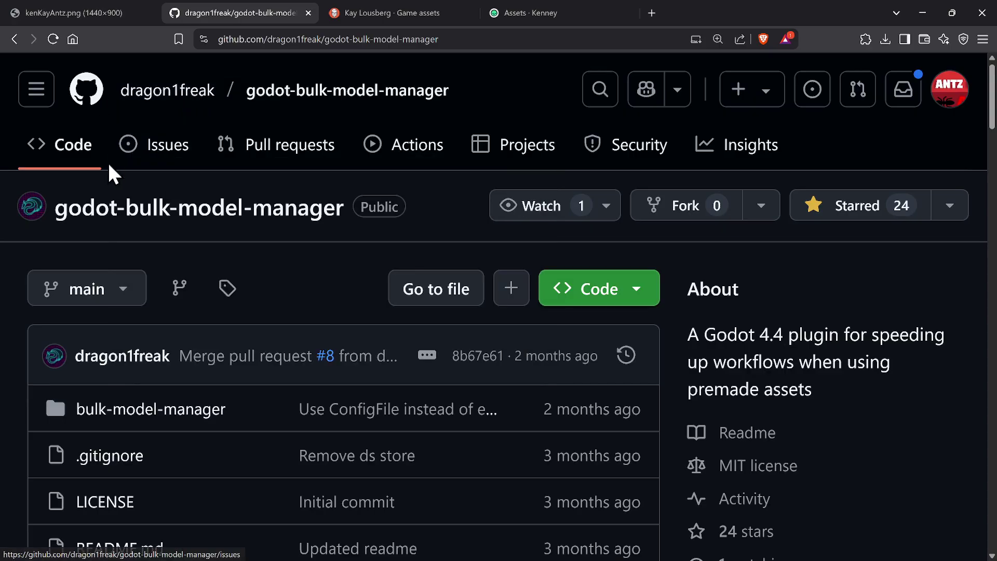
scroll(352, 291, down, 12)
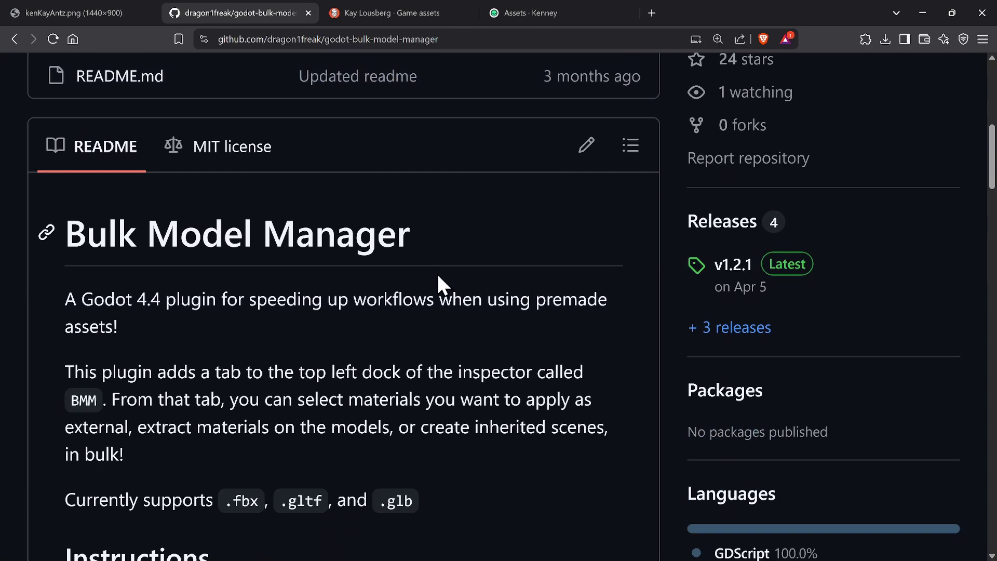
scroll(371, 311, down, 9)
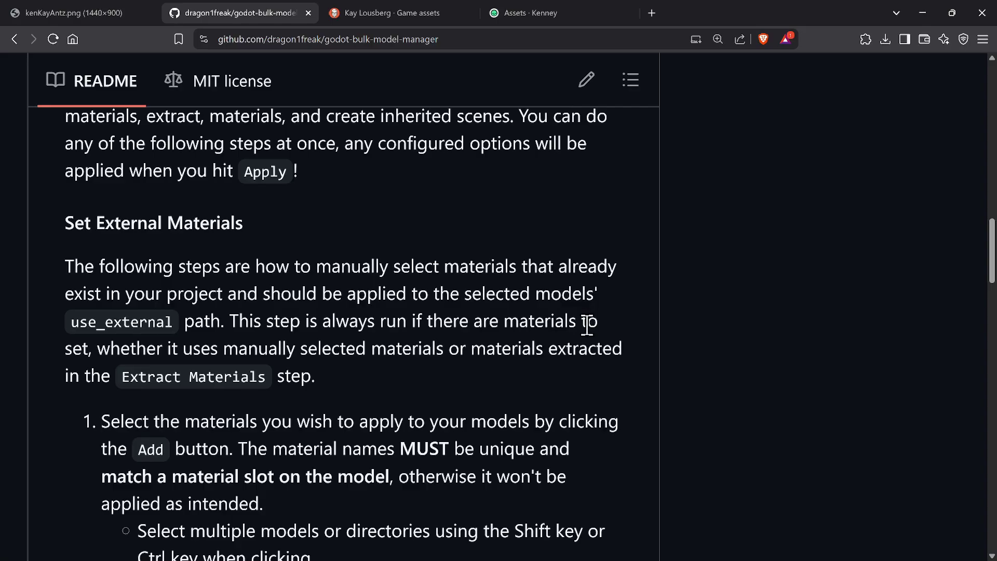
scroll(596, 364, down, 3)
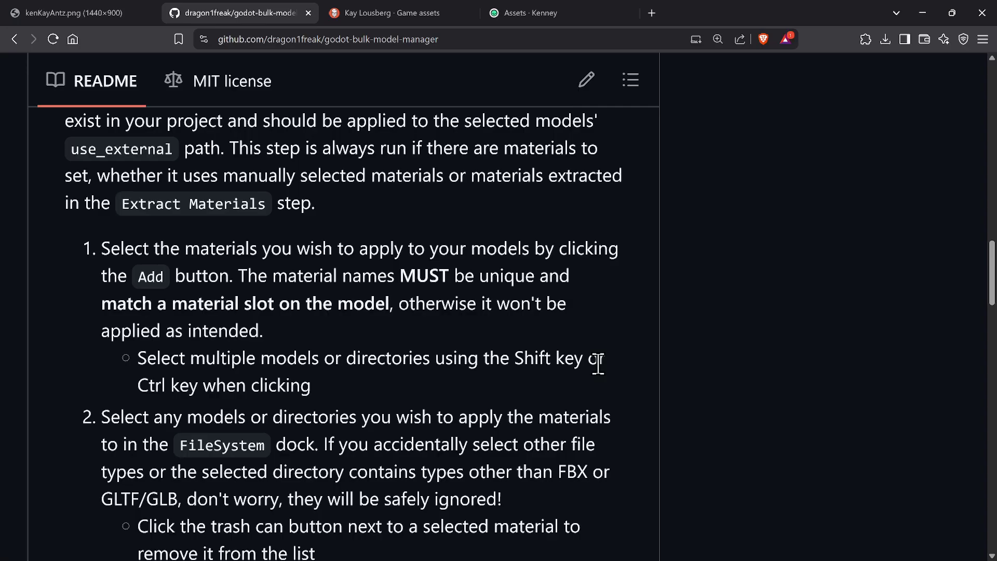
scroll(598, 363, down, 6)
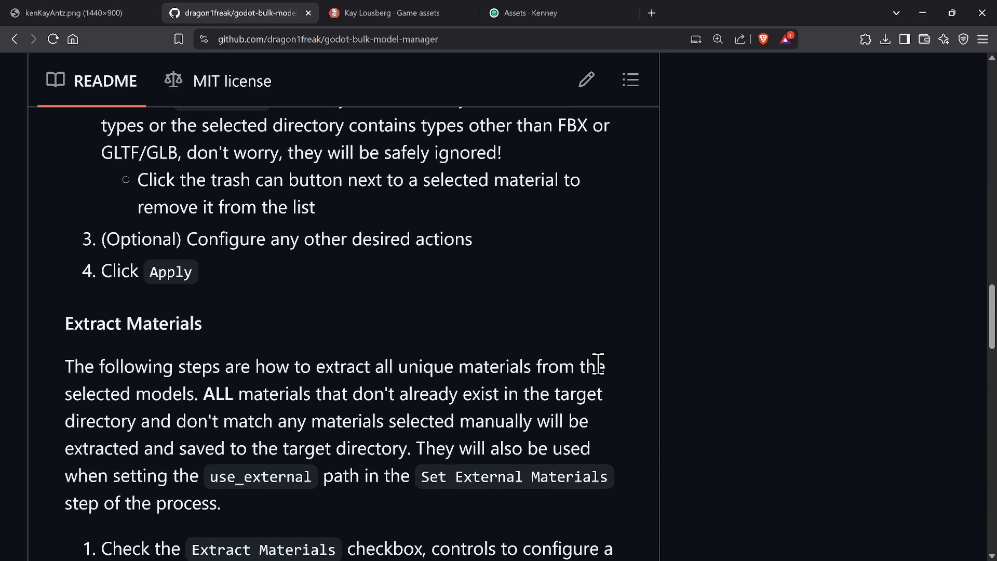
scroll(598, 364, down, 3)
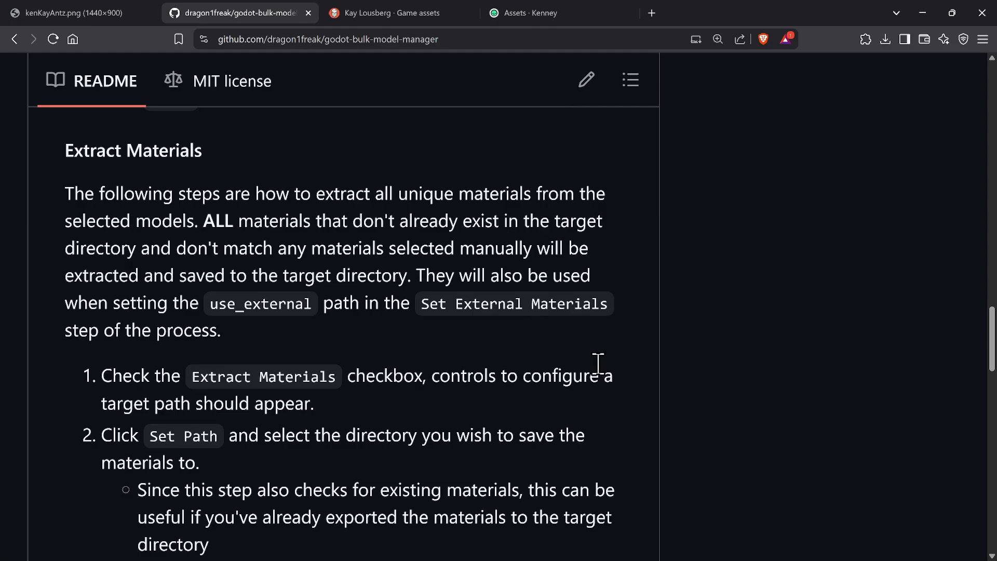
scroll(598, 363, down, 3)
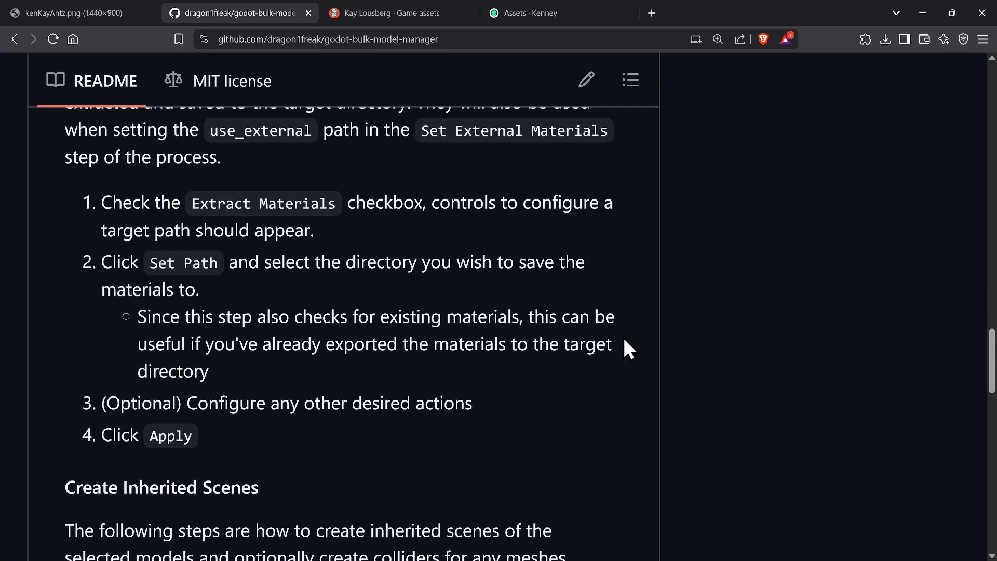
scroll(623, 339, down, 3)
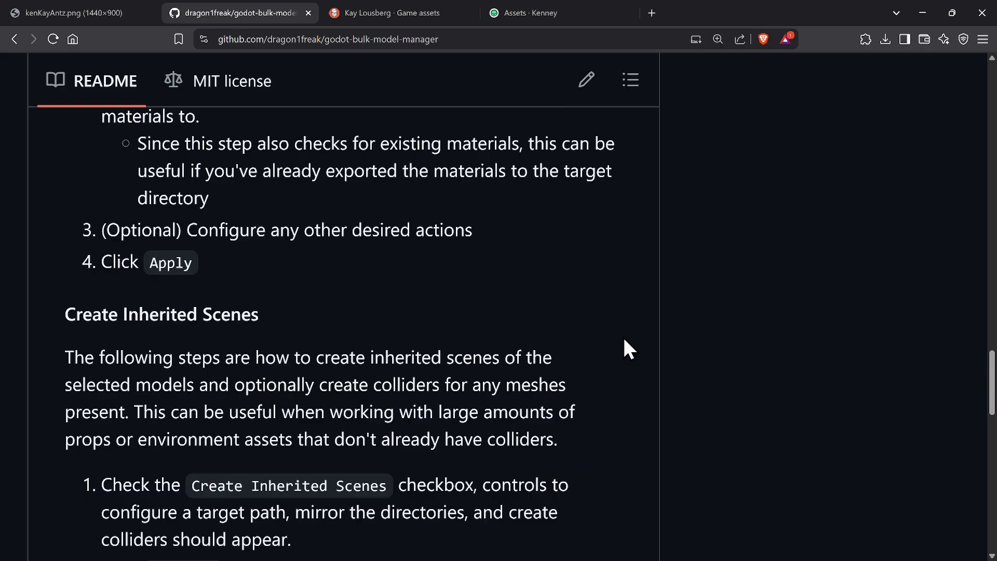
scroll(571, 312, down, 3)
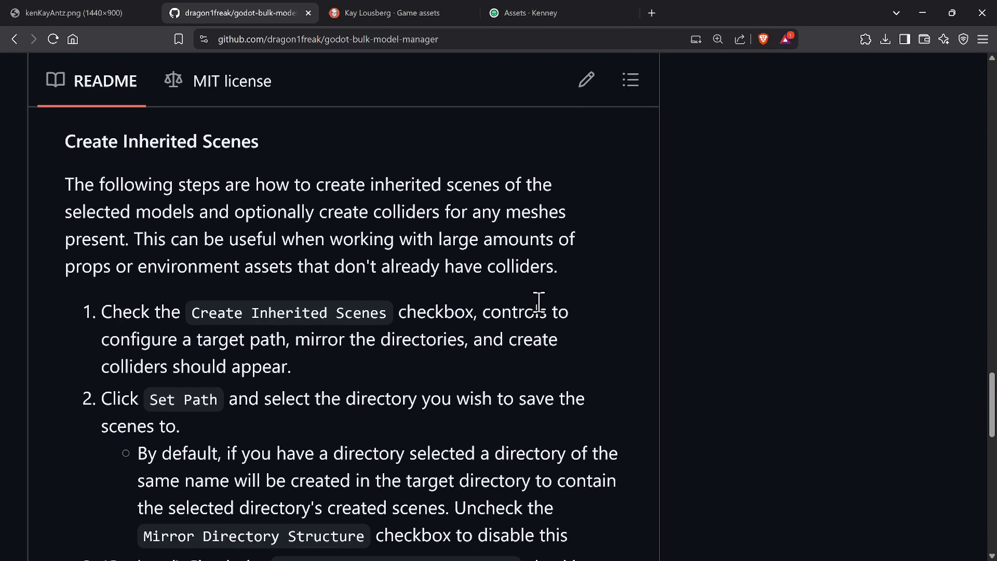
scroll(538, 303, down, 3)
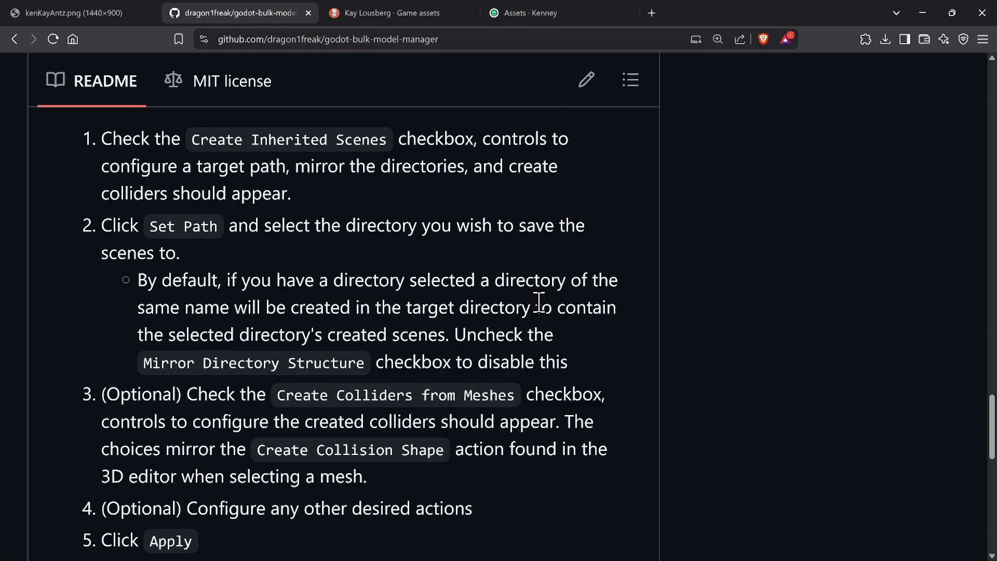
scroll(538, 303, down, 2)
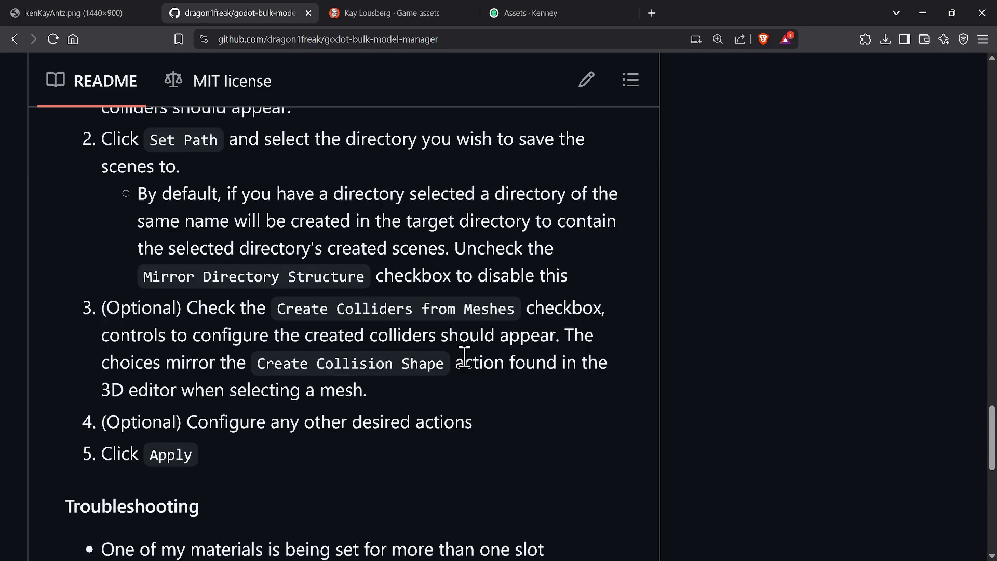
scroll(464, 358, down, 5)
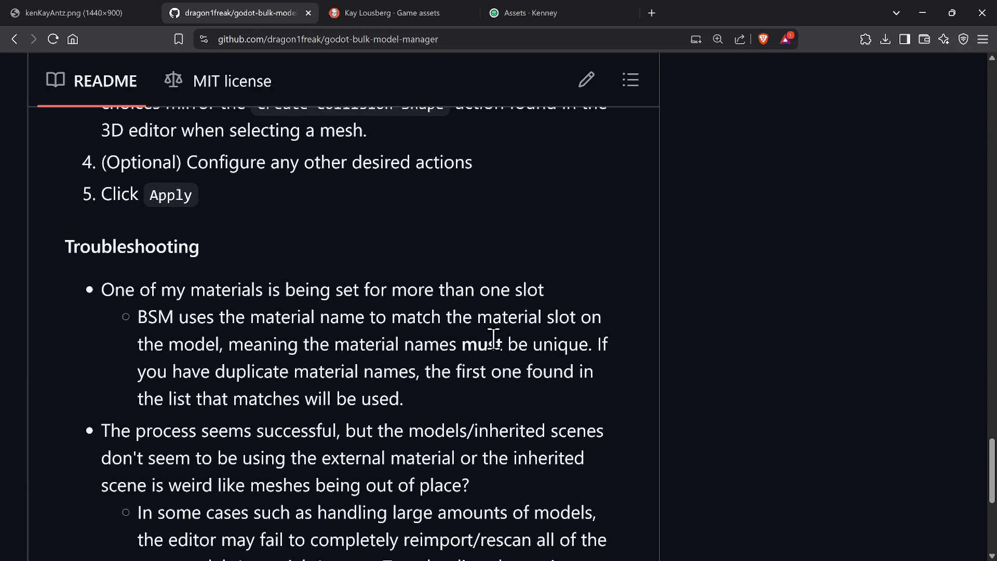
scroll(493, 340, up, 13)
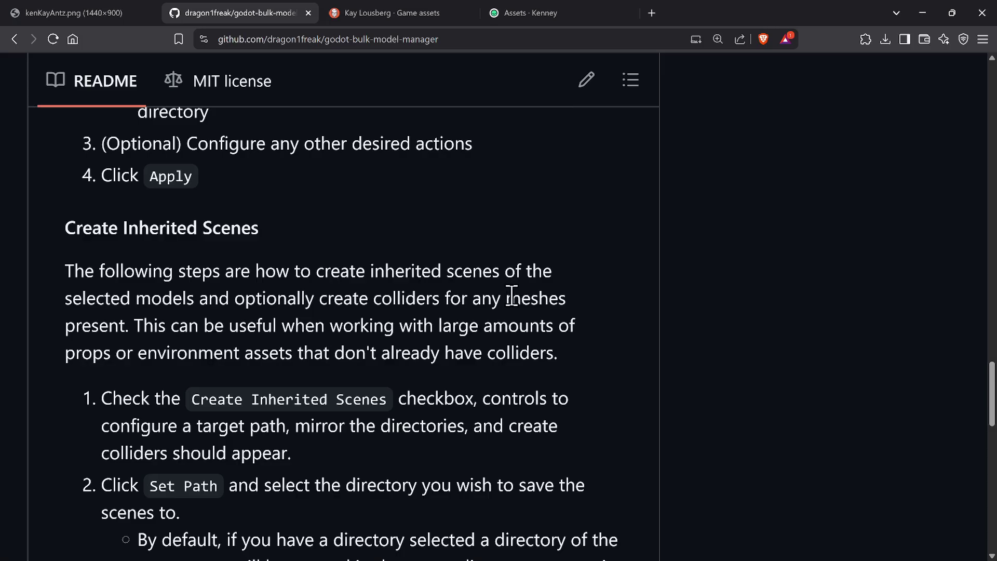
scroll(512, 296, up, 10)
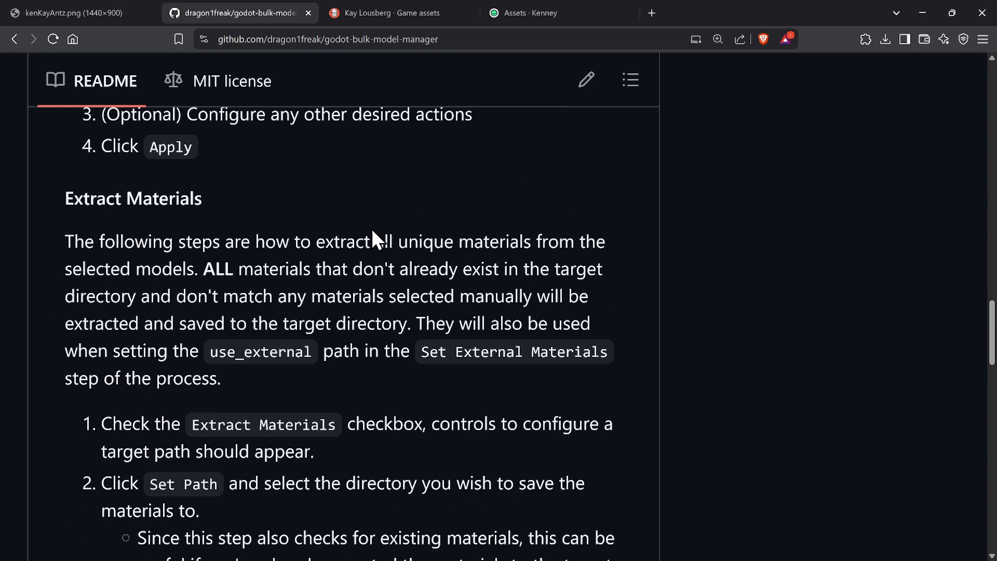
scroll(375, 232, up, 20)
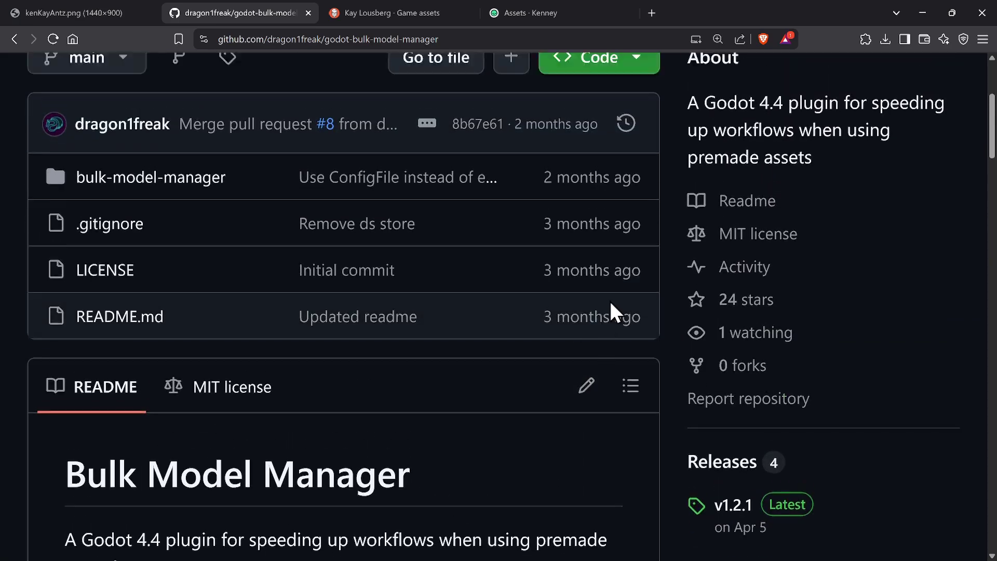
scroll(609, 298, up, 4)
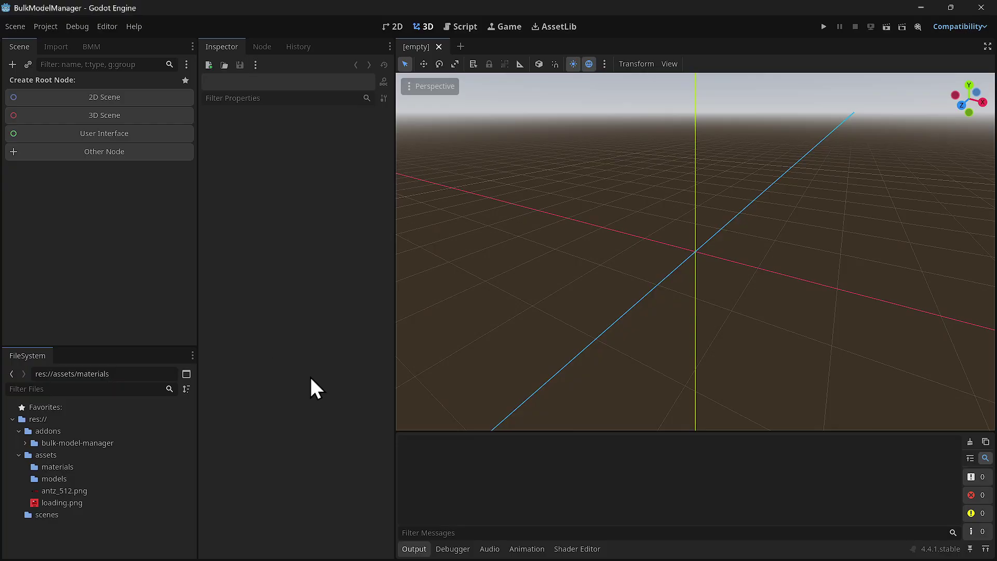
Step: Verify Bulk Model Manager is On in Project Settings > Plugins and show its BMM dock panel
click(79, 442)
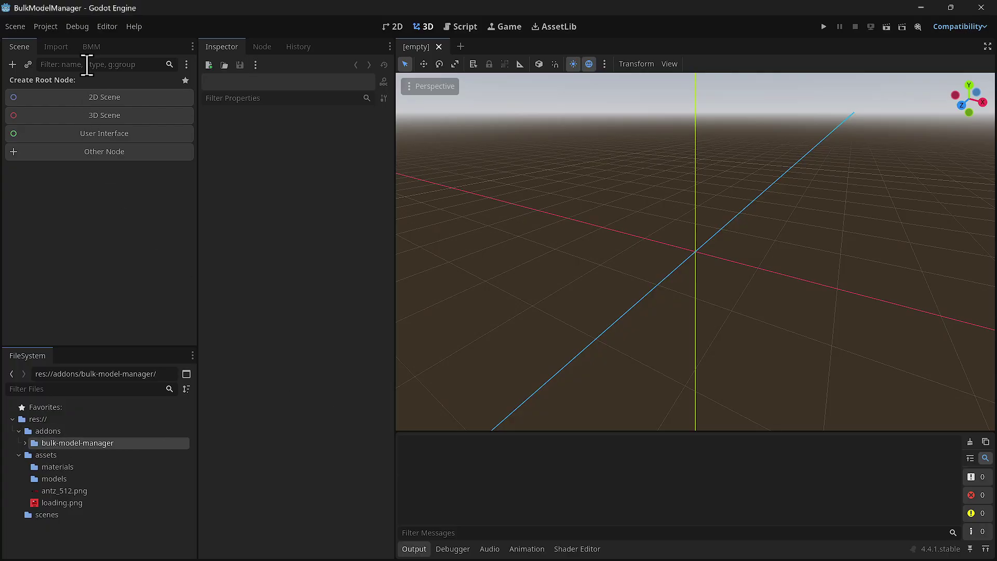
click(55, 30)
click(59, 46)
click(397, 113)
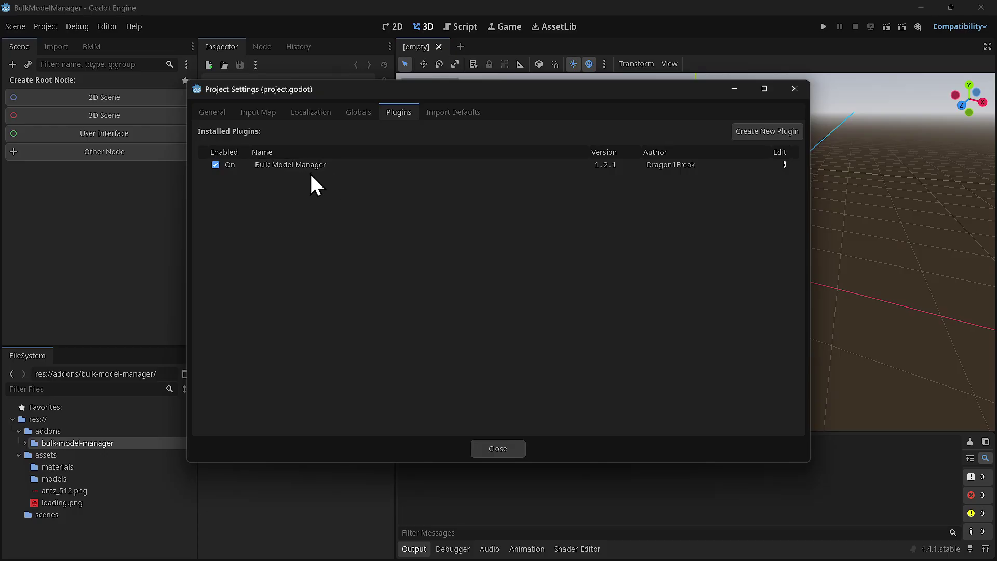
click(499, 448)
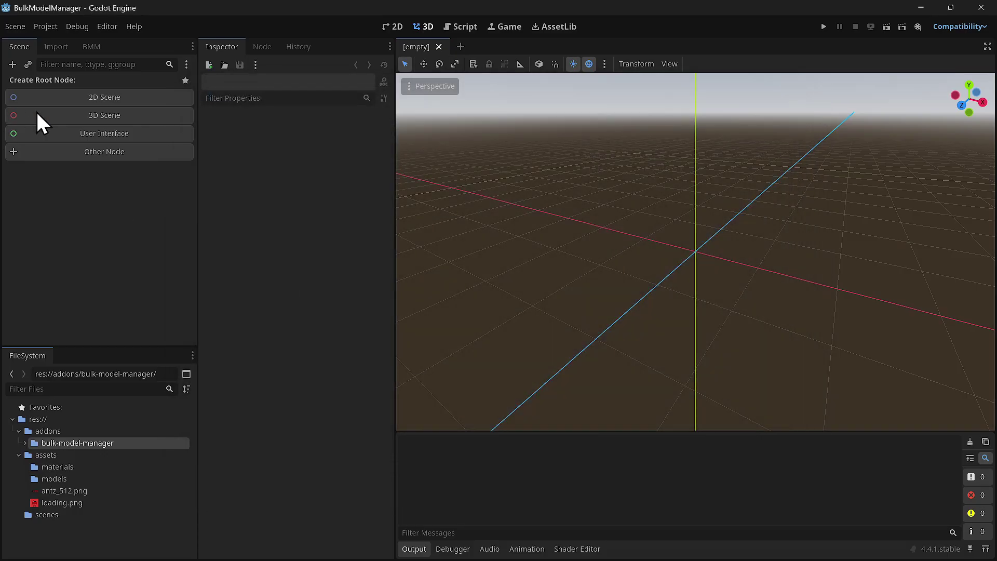
click(87, 47)
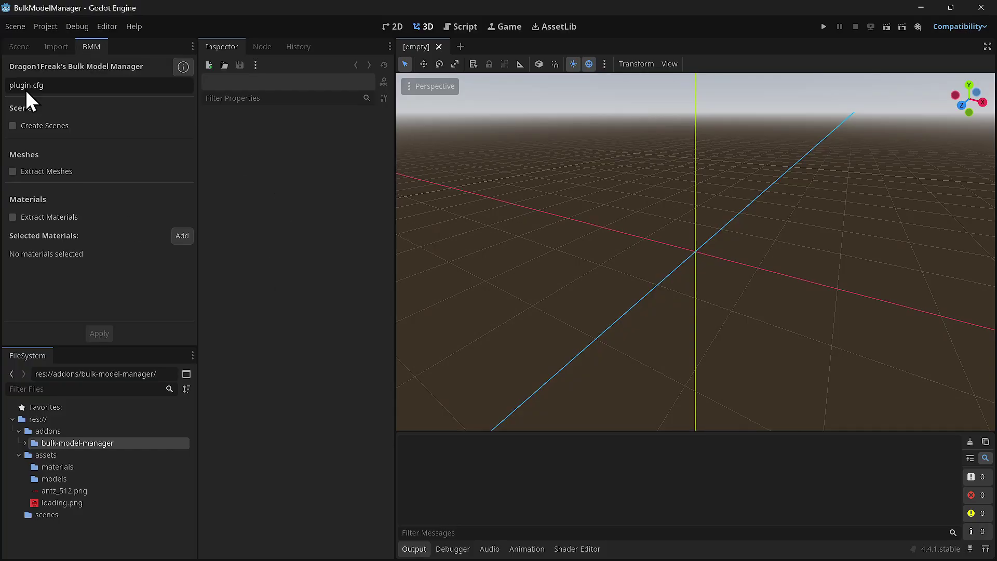
click(55, 46)
click(91, 47)
click(14, 129)
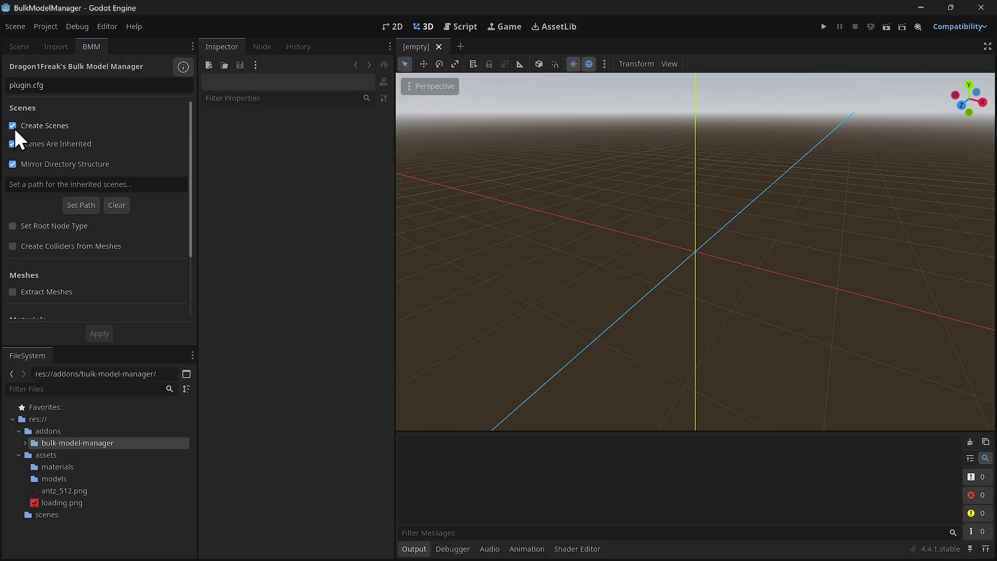
click(14, 129)
click(12, 172)
click(12, 171)
click(14, 218)
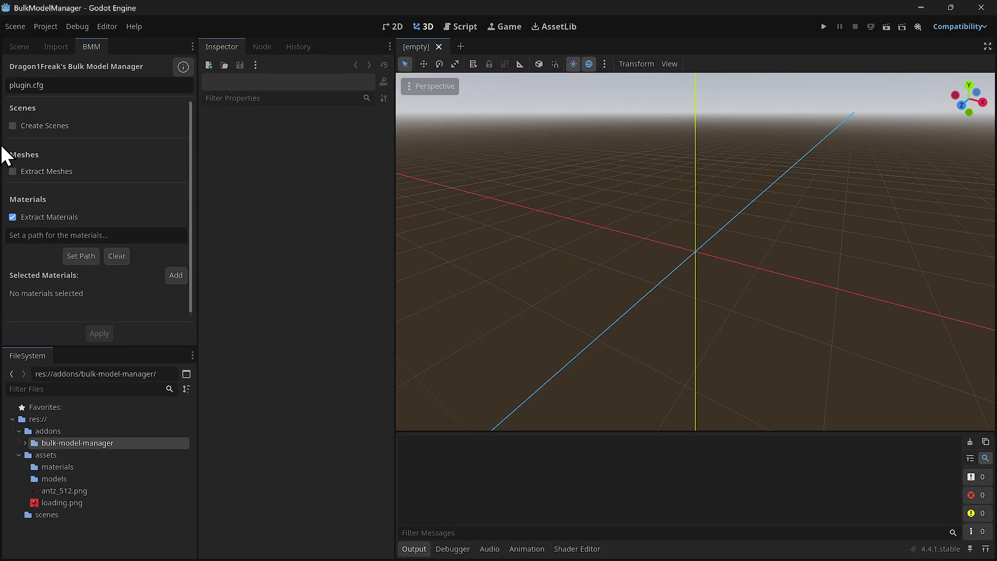
click(12, 217)
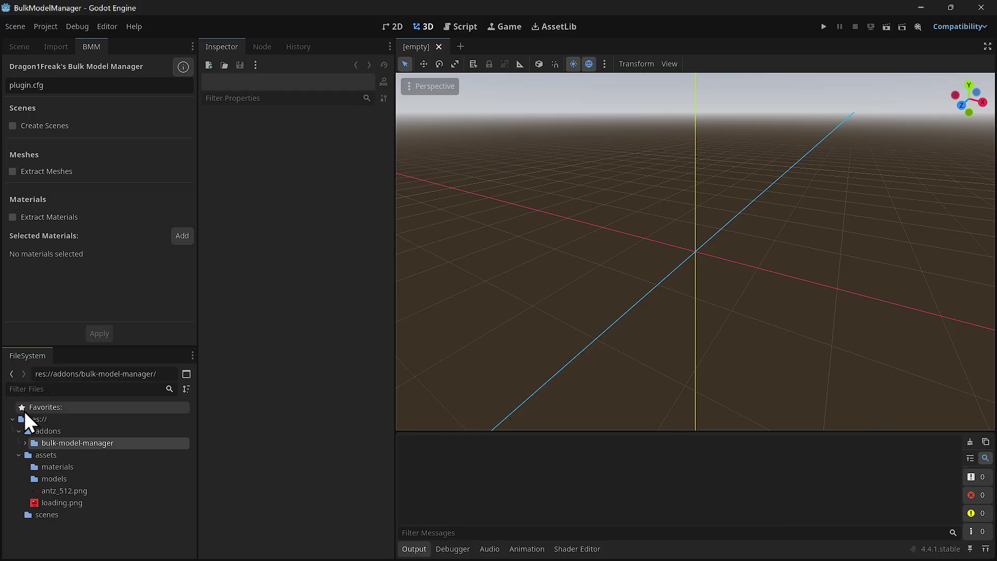
Step: Add the banner .glb models and their dungeon textures into res://assets/models
click(52, 456)
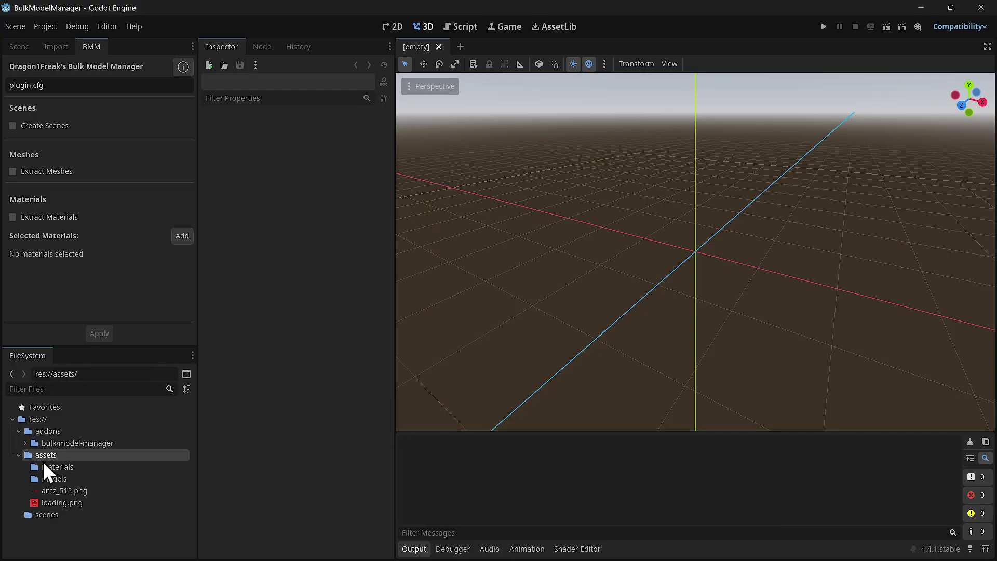
click(76, 470)
click(77, 476)
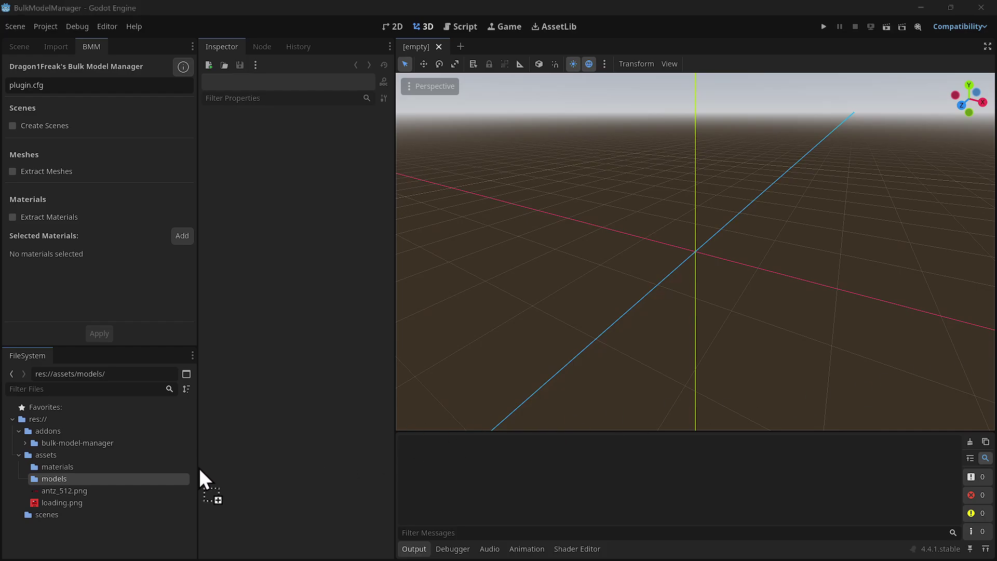
click(78, 482)
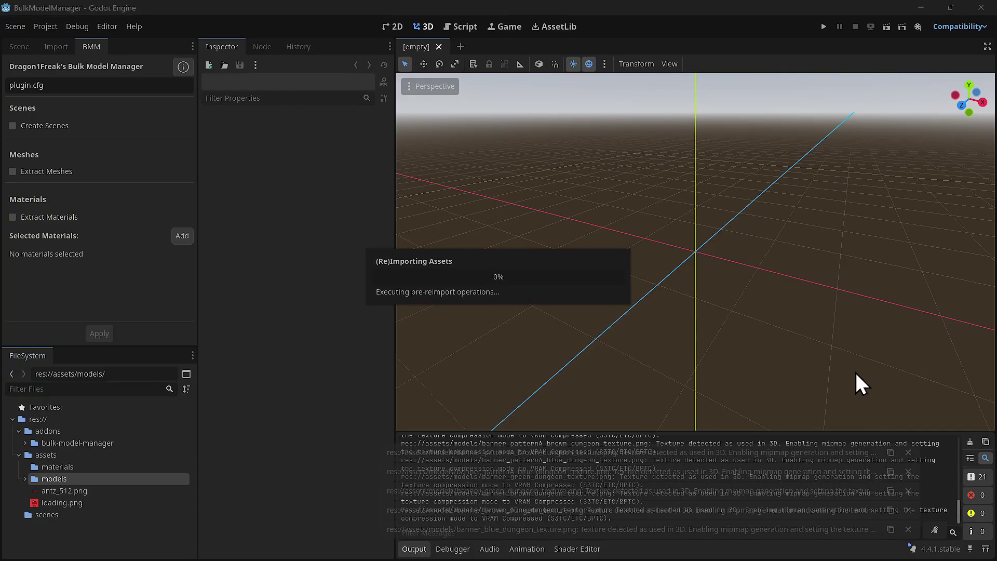
Step: Expand res://assets/models and scroll through the imported banner files
click(25, 478)
scroll(148, 449, down, 8)
scroll(119, 471, up, 10)
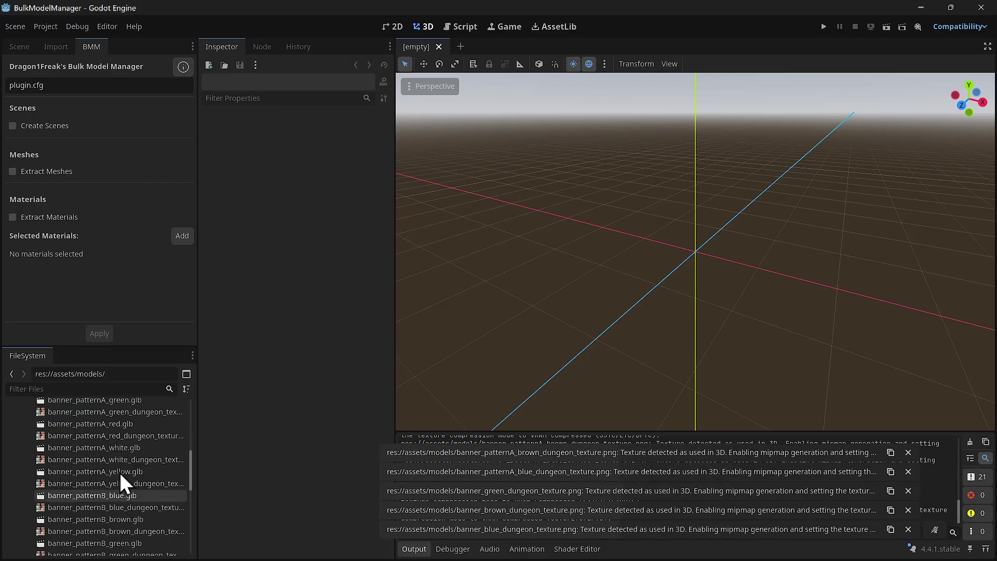
scroll(119, 474, up, 2)
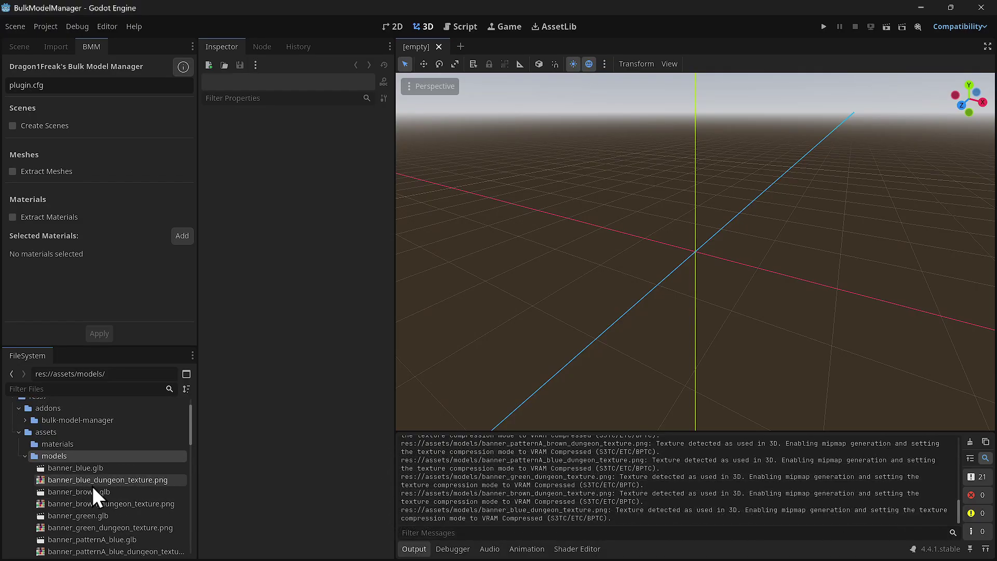
scroll(128, 483, down, 2)
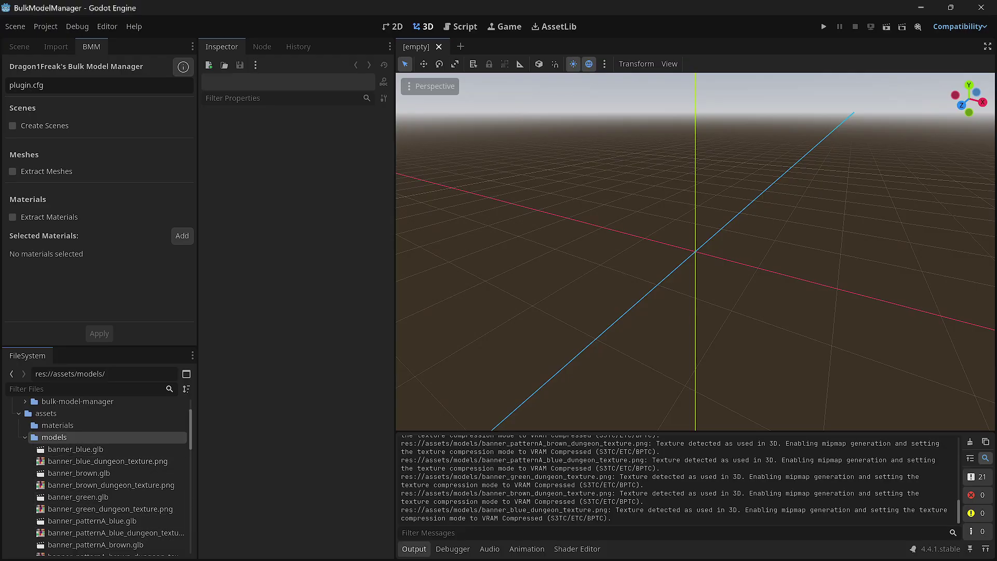
Step: Preview the blue, brown, green and patternA blue dungeon textures and banner_blue.glb's import settings
click(114, 457)
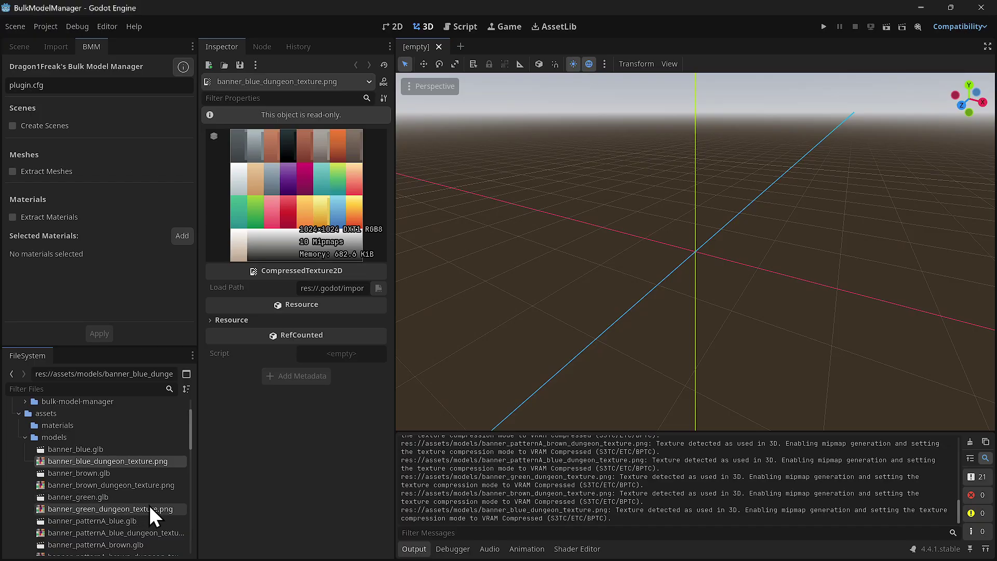
click(151, 483)
click(136, 509)
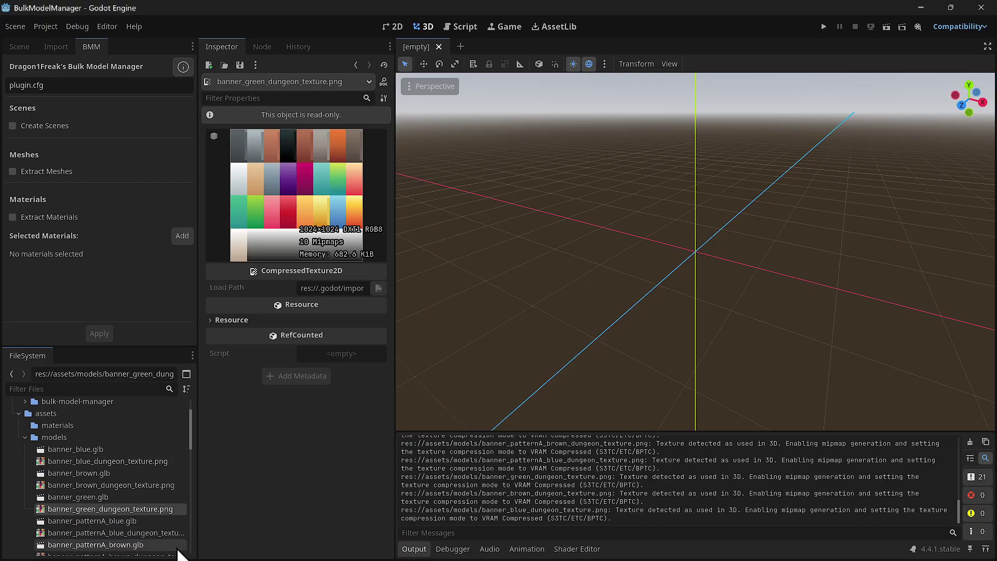
click(156, 533)
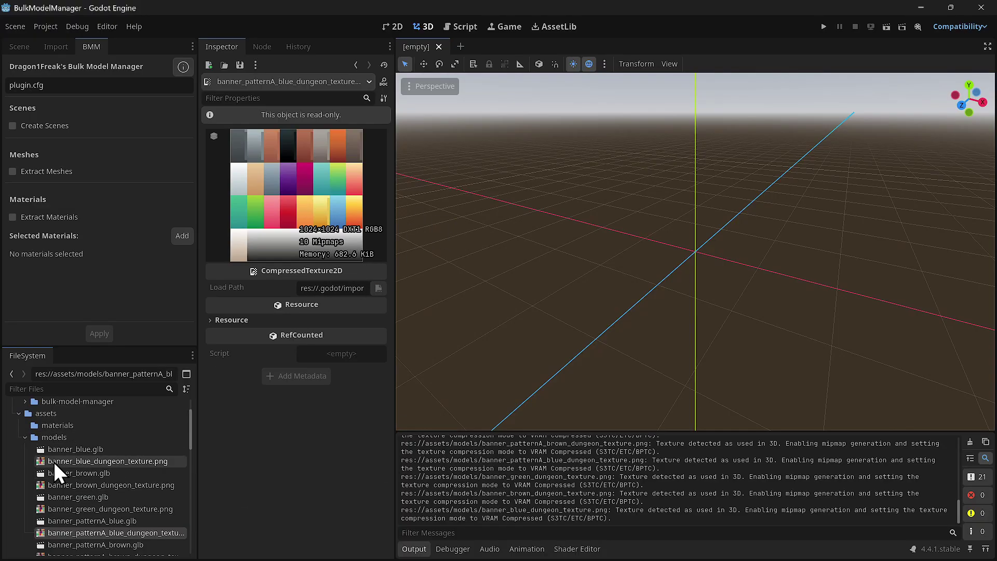
click(91, 448)
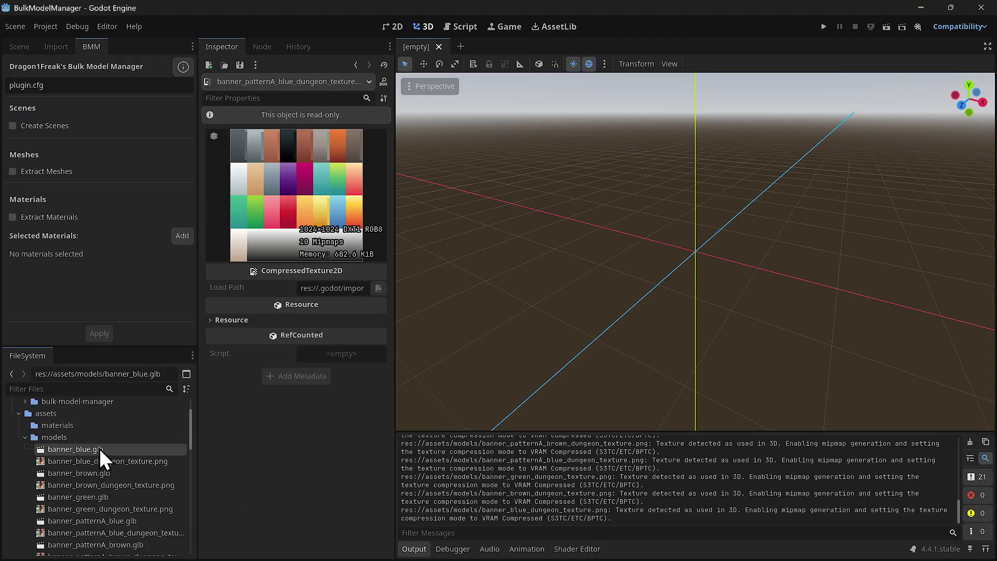
double_click(69, 450)
Step: Enable Extract Materials in BMM with the path res://assets/materials, and apply it to the models
click(646, 491)
click(16, 217)
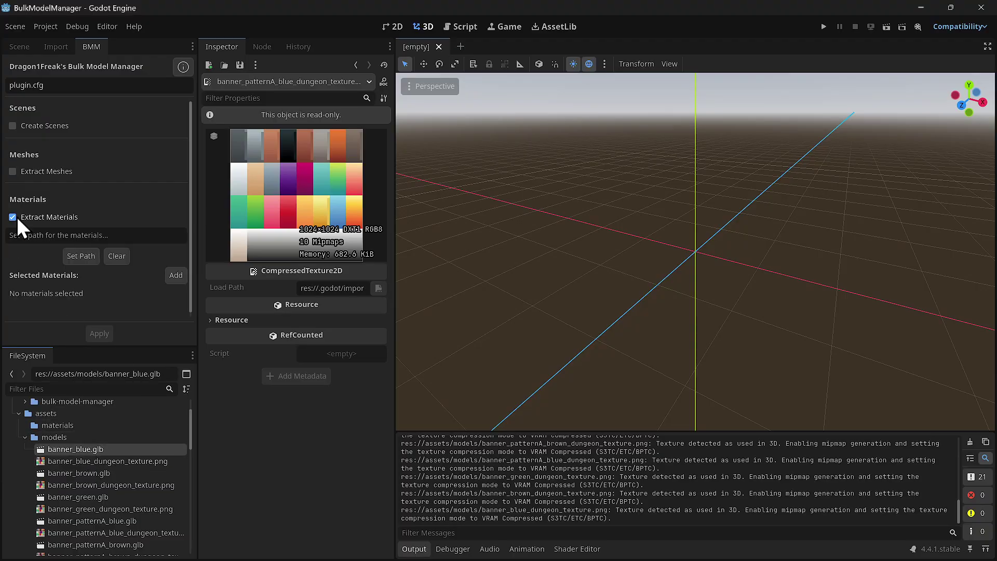
click(81, 255)
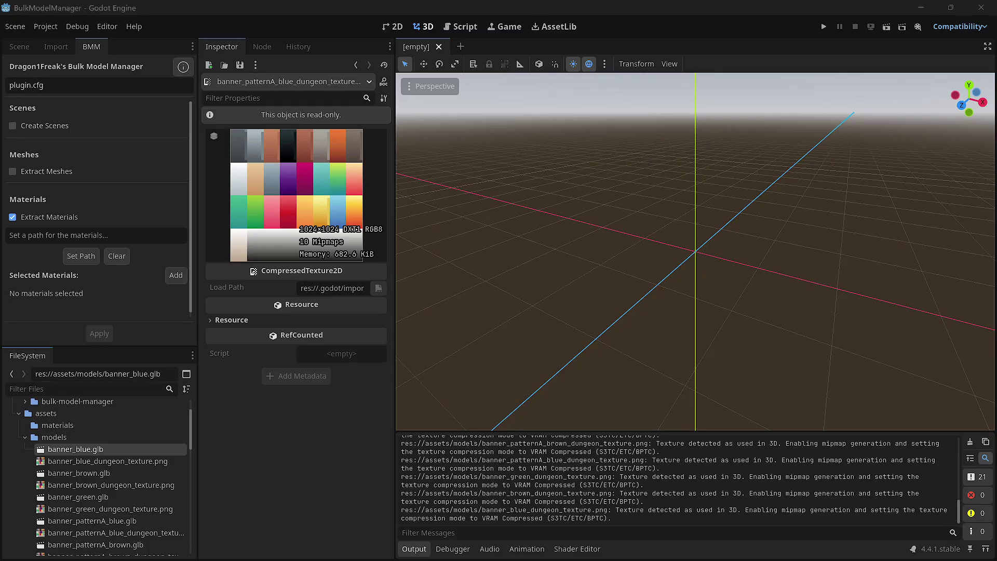
drag(525, 230, 423, 168)
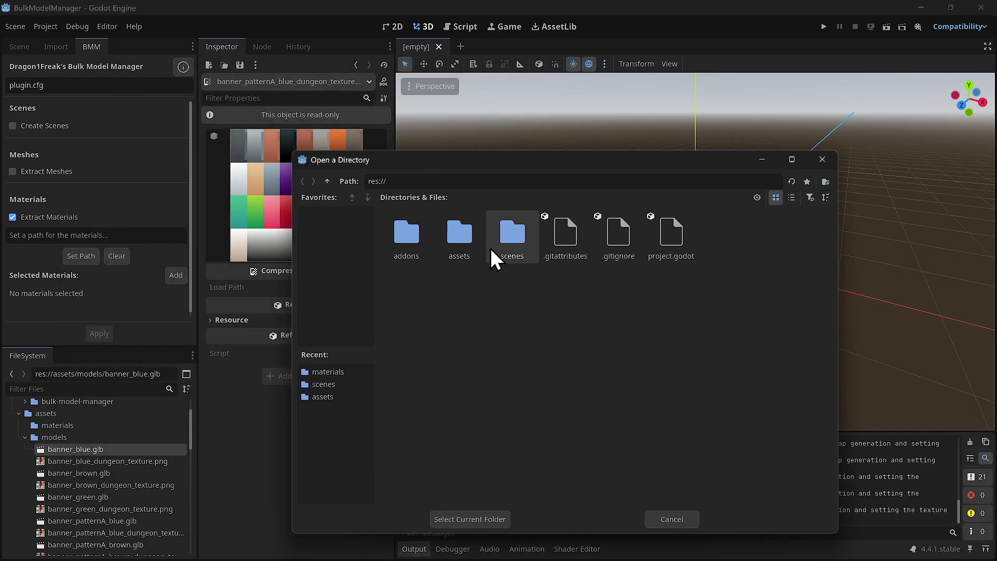
double_click(466, 236)
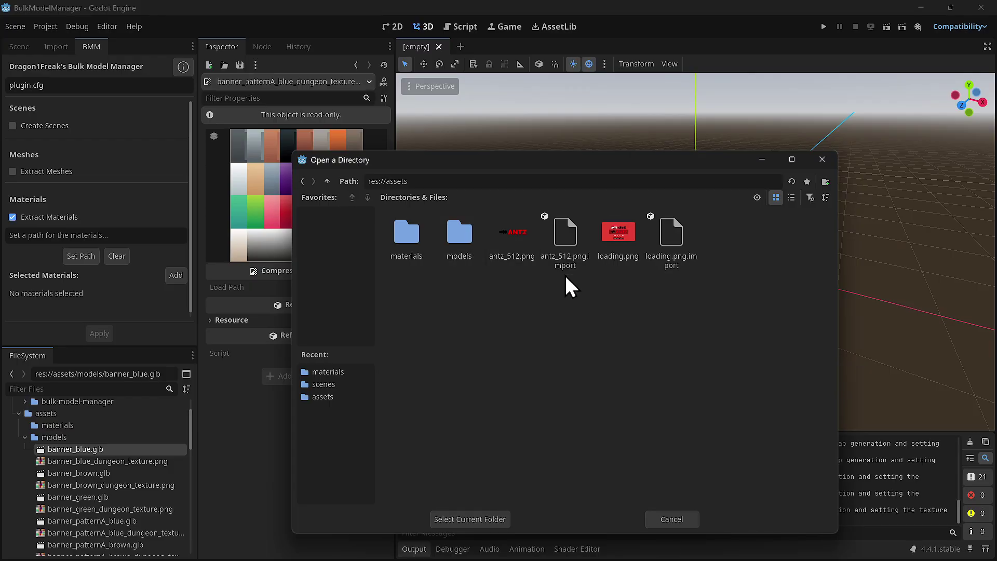
double_click(412, 239)
click(462, 520)
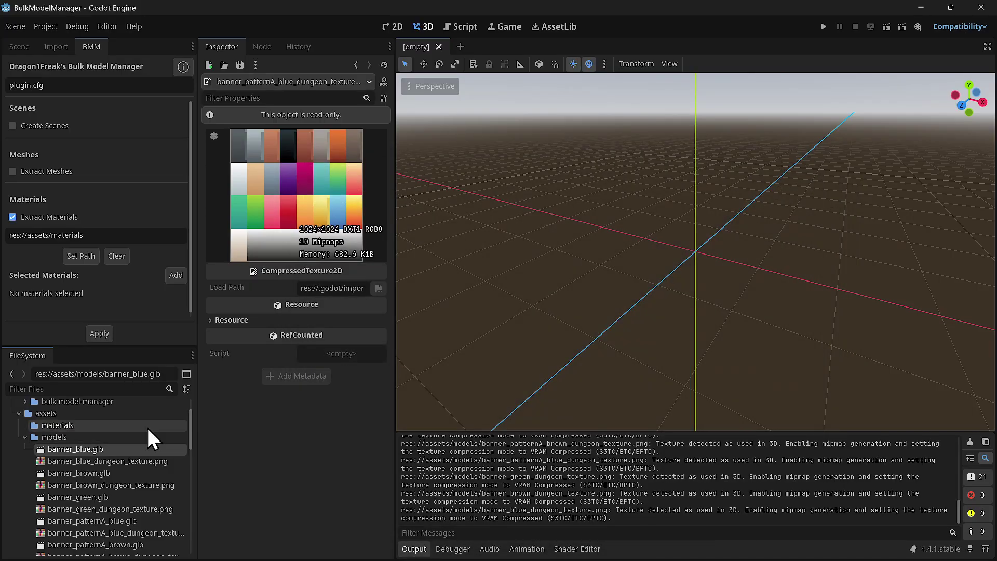
click(101, 330)
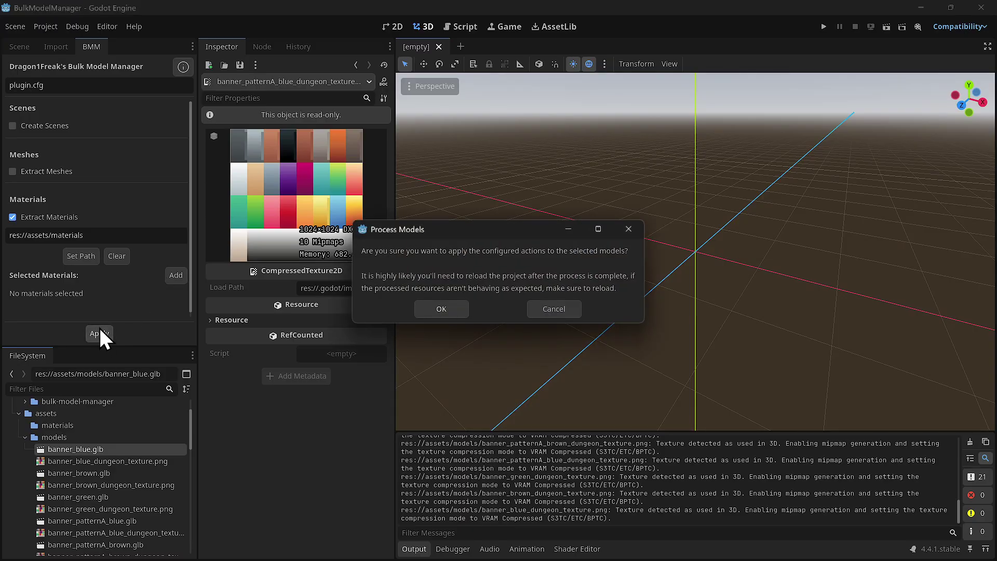
Step: Confirm the extraction and inspect the new texture.tres material in res://assets/materials
click(445, 306)
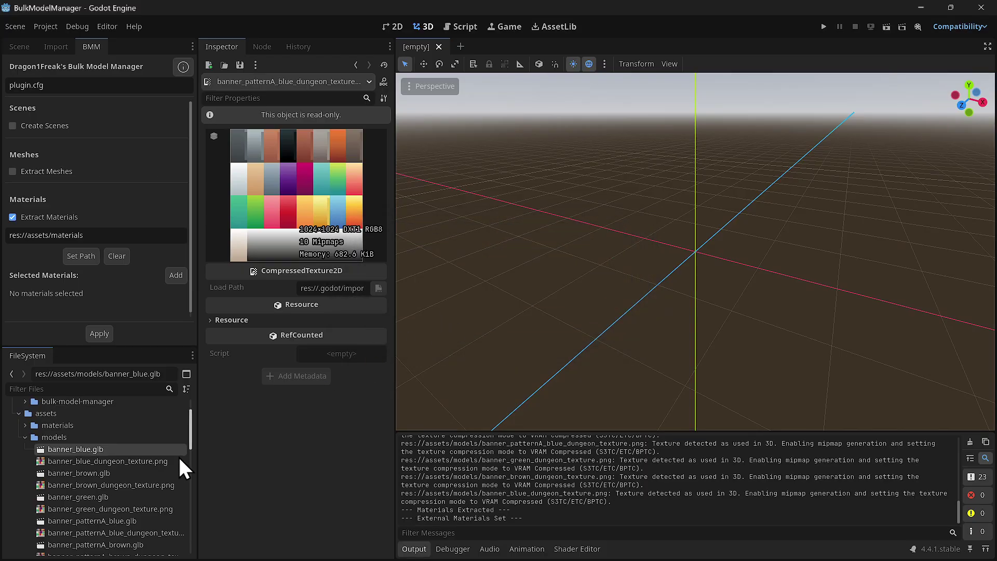
click(24, 426)
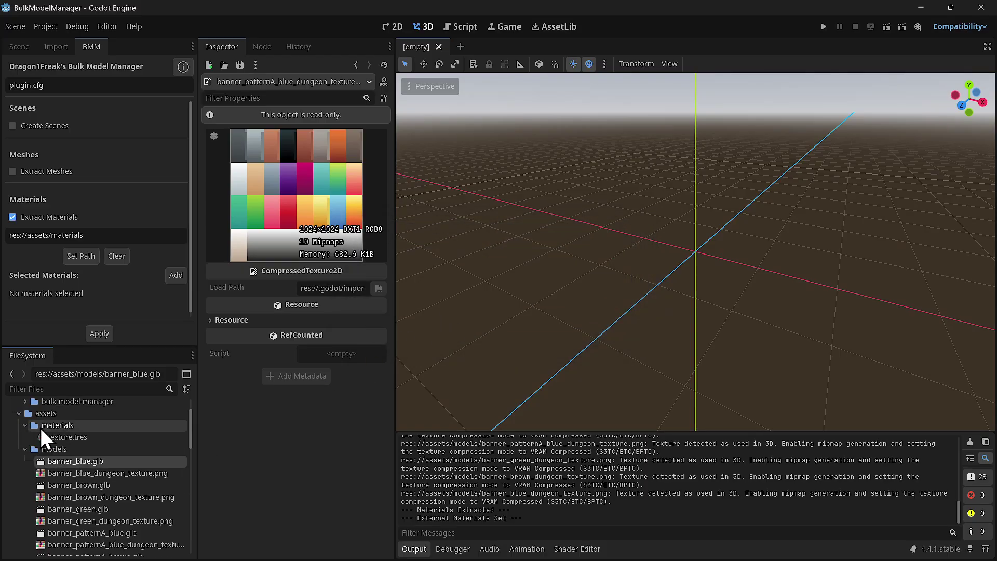
click(77, 437)
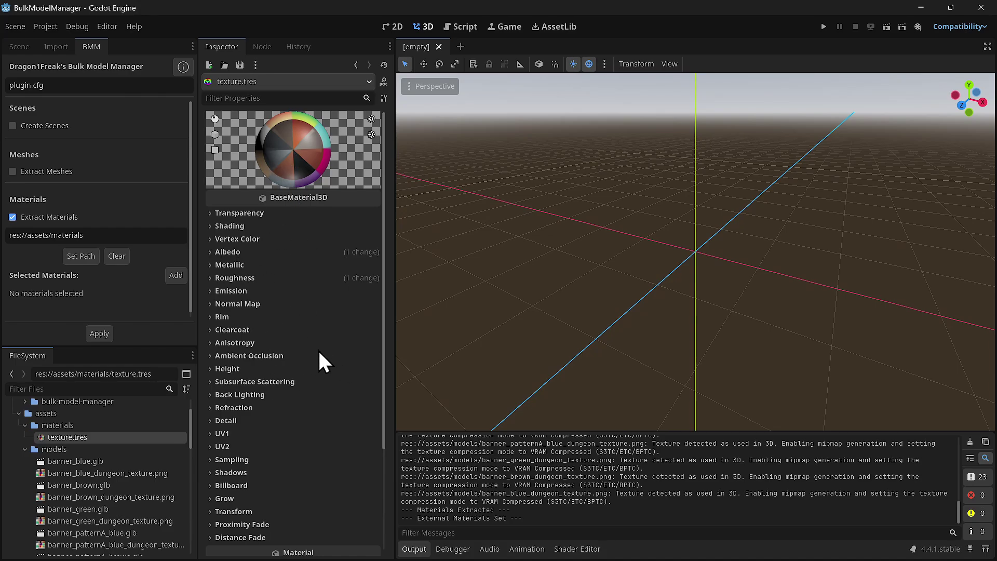
click(72, 450)
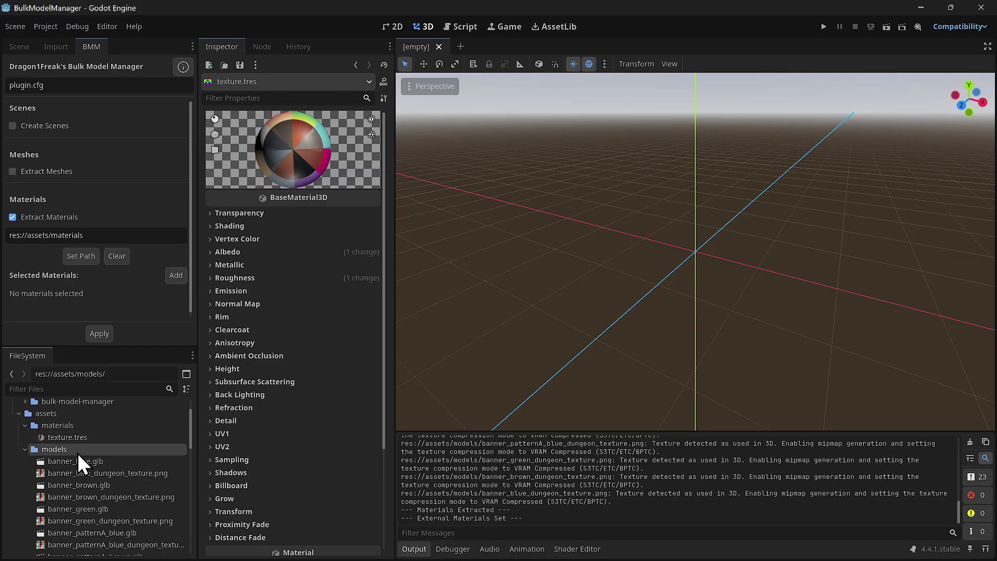
Step: Filter the FileSystem by 'glb' and select banner_brown.glb
click(66, 399)
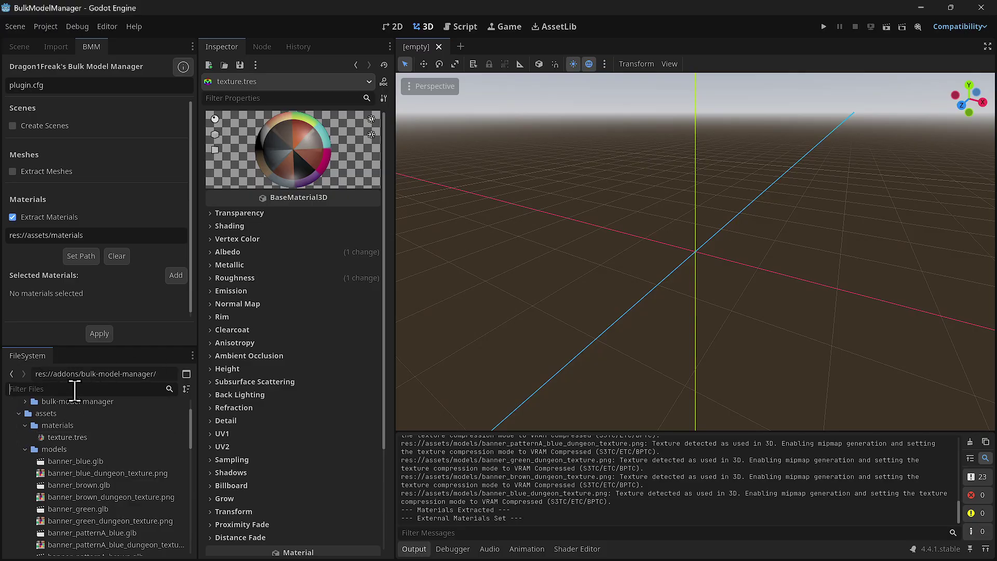
text(glb)
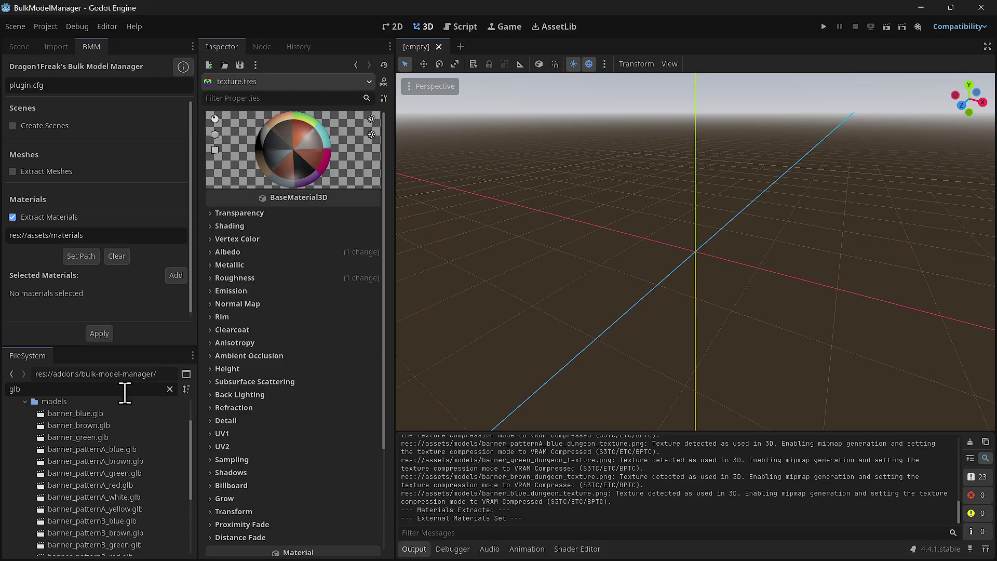
click(78, 424)
scroll(161, 449, down, 5)
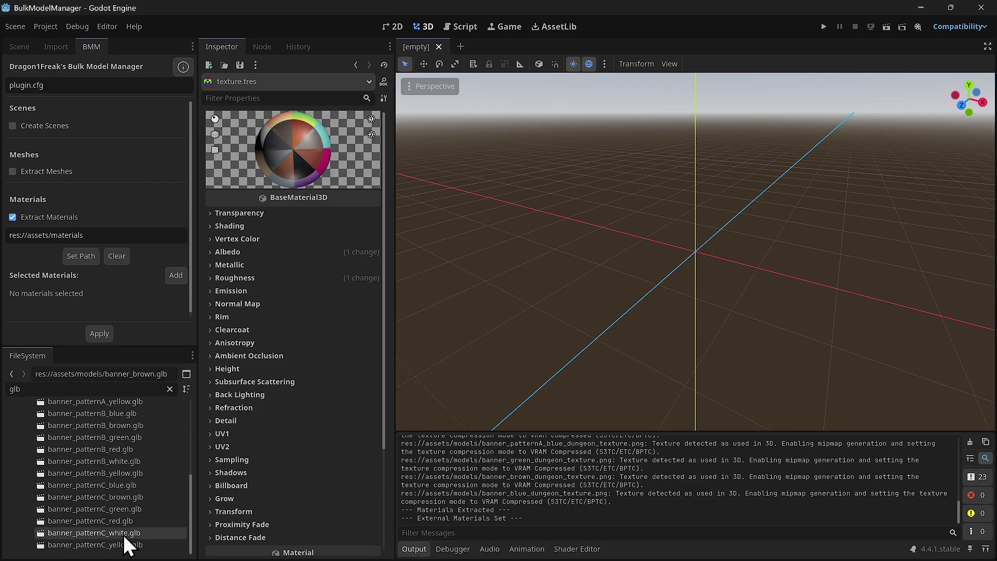
scroll(116, 507, up, 5)
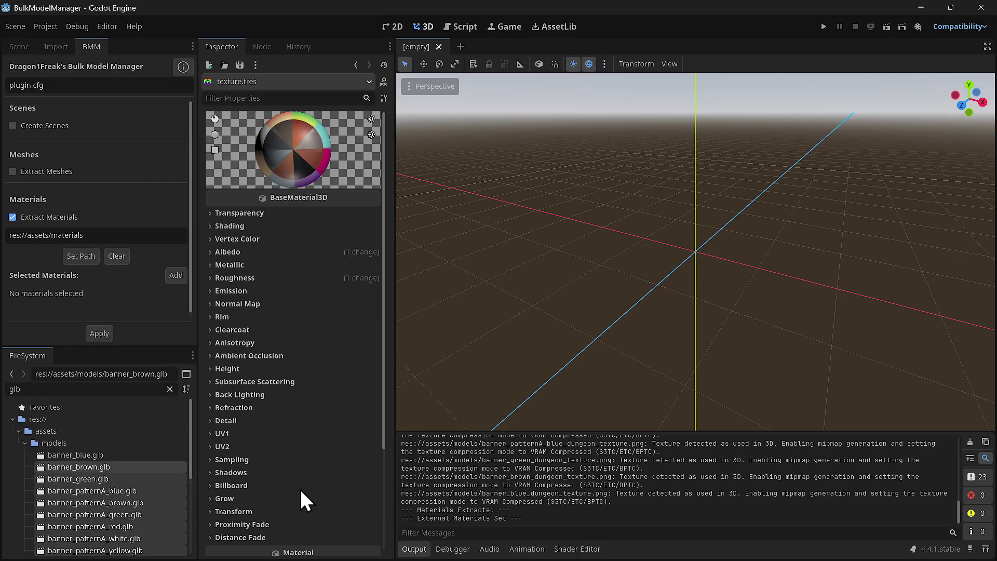
Step: Add assets/materials/texture.tres as the selected material in BMM and apply it to the banner models
click(180, 275)
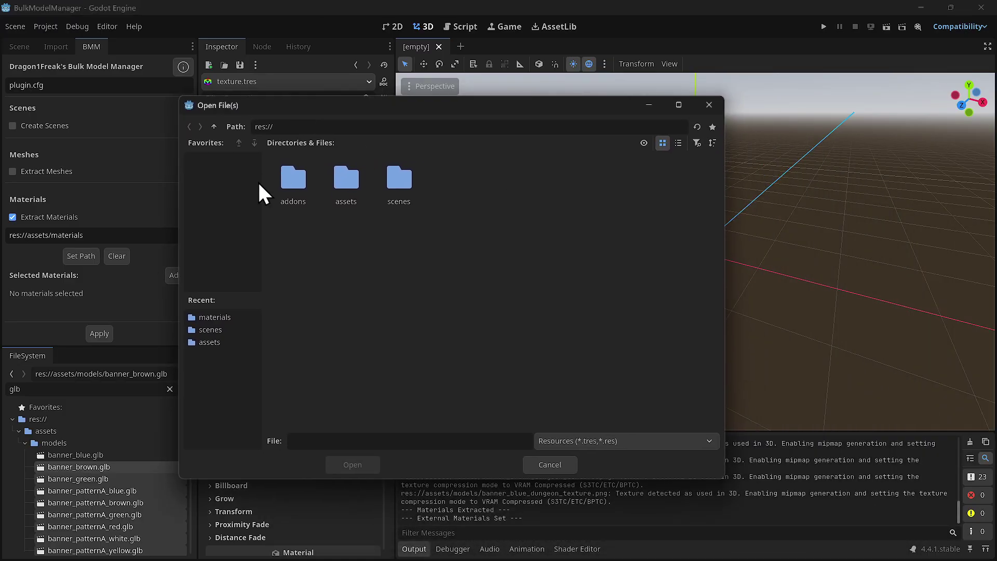
double_click(349, 171)
double_click(303, 189)
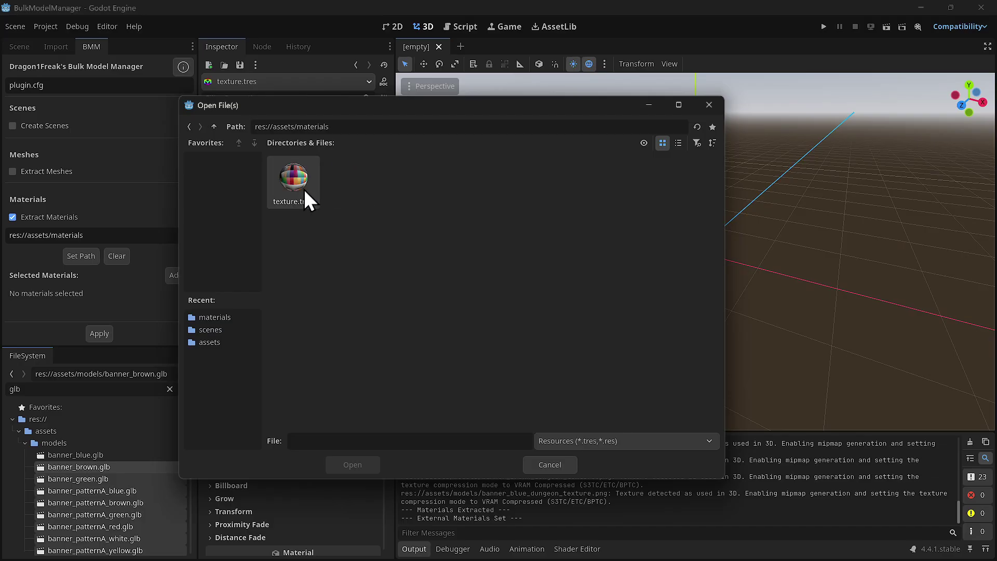
double_click(303, 187)
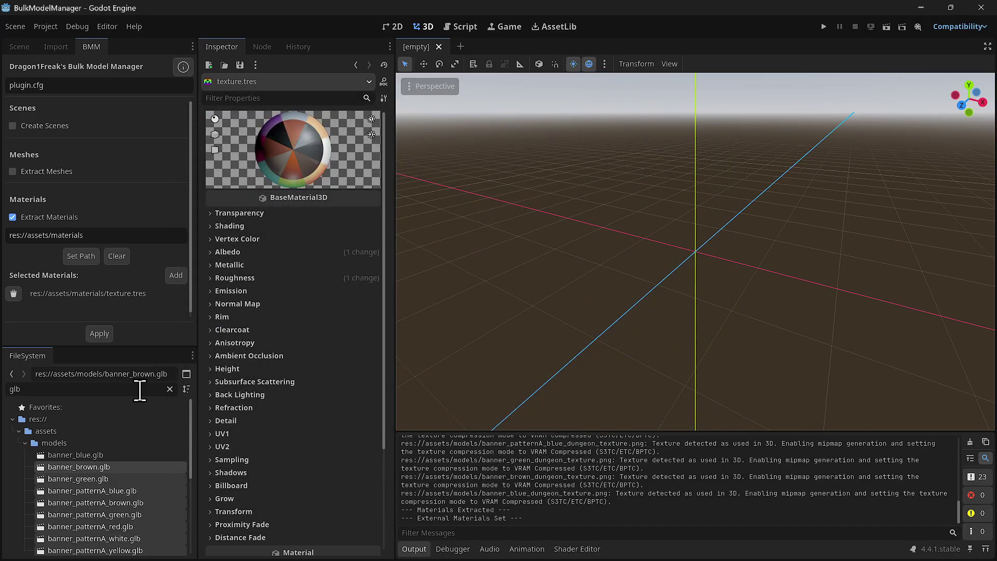
scroll(101, 469, down, 5)
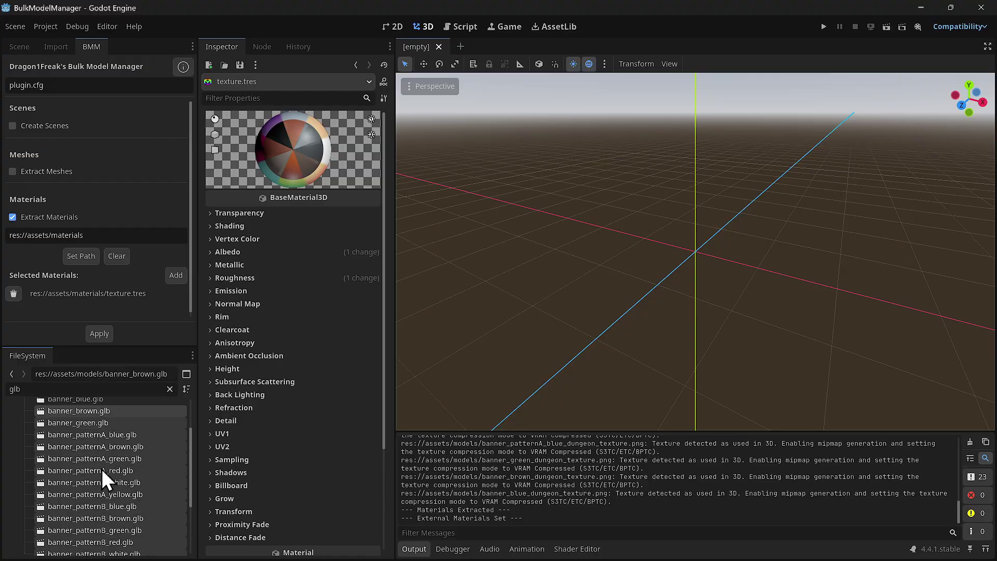
scroll(104, 466, up, 5)
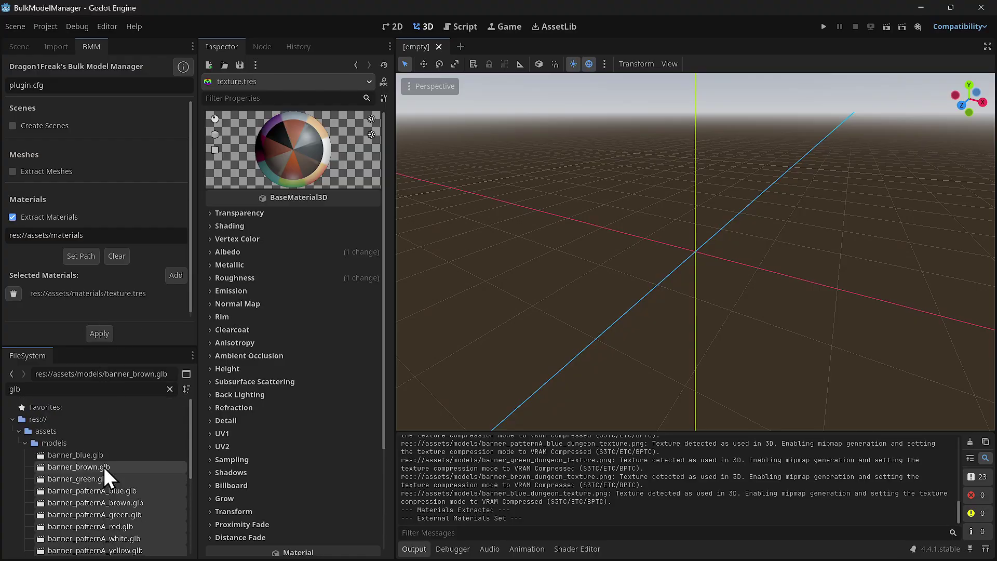
scroll(104, 466, down, 4)
scroll(104, 466, up, 5)
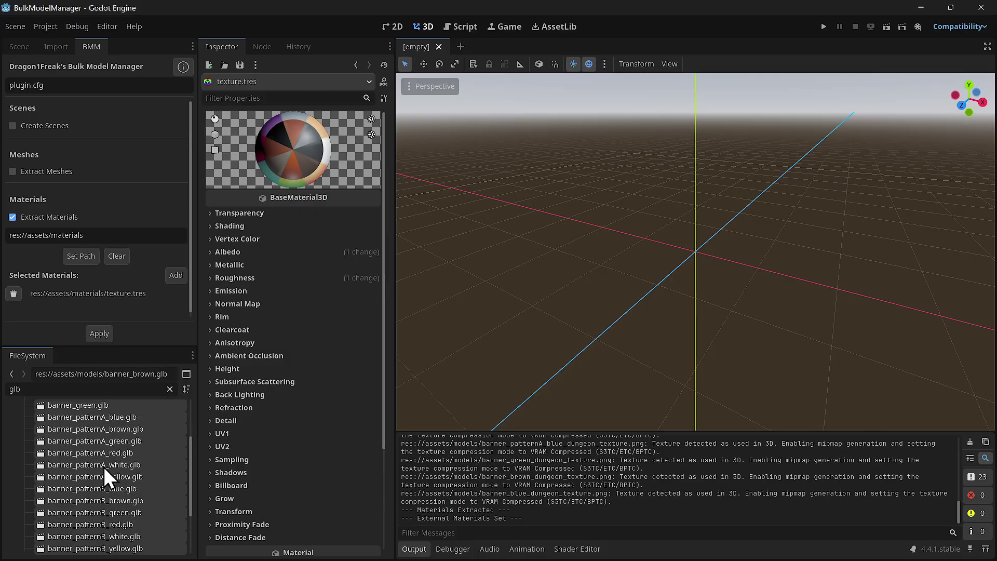
click(98, 332)
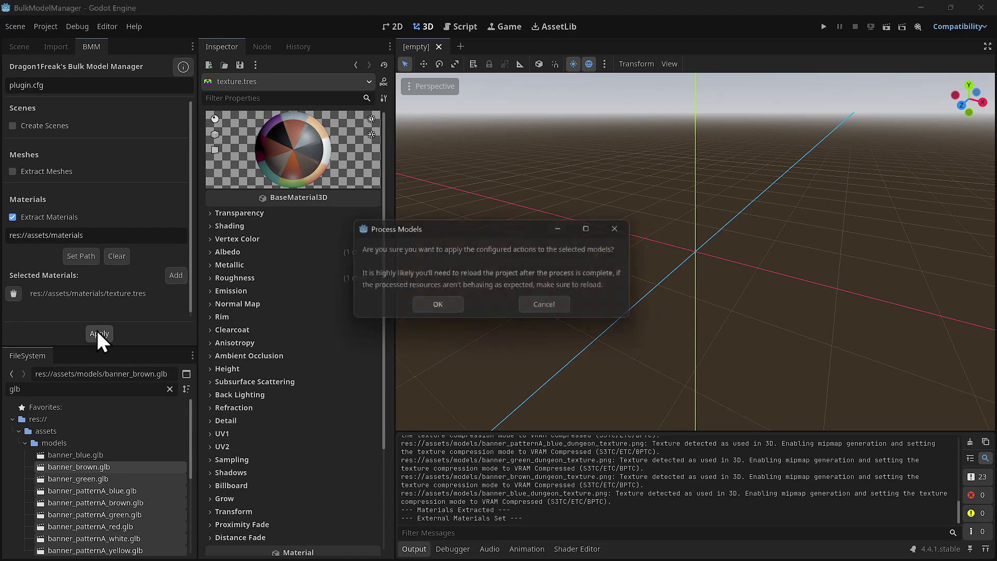
click(440, 305)
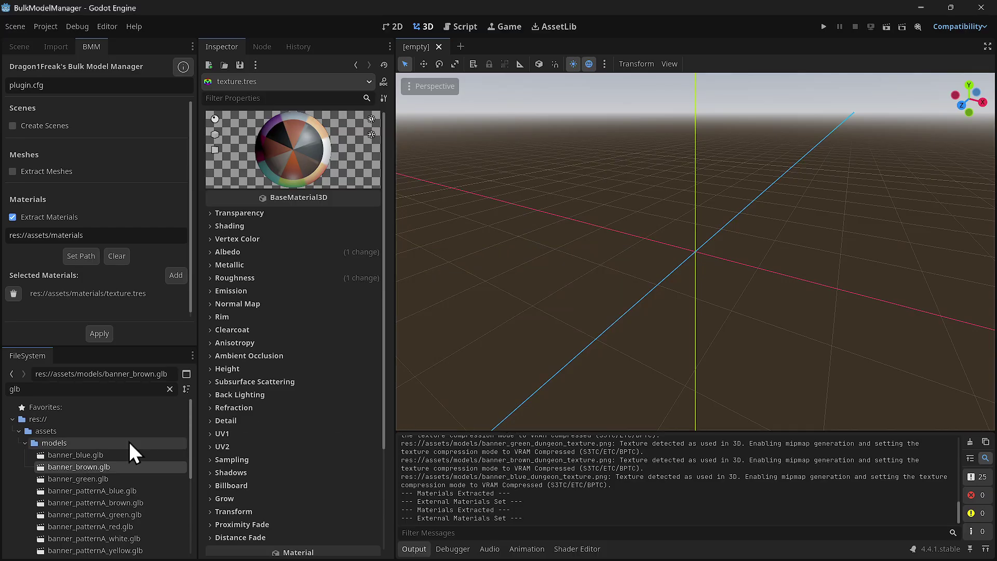
click(170, 389)
scroll(156, 437, down, 3)
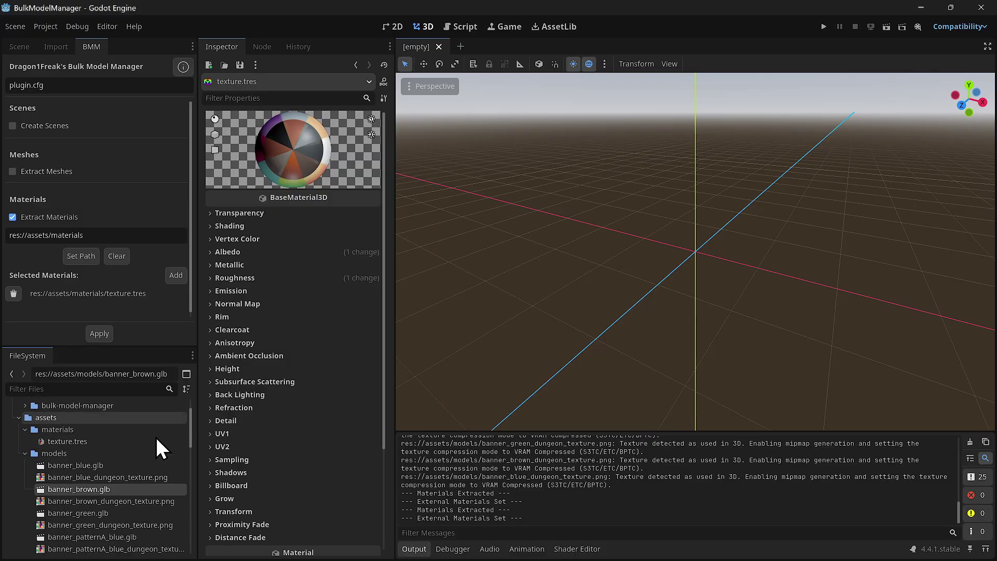
scroll(159, 436, down, 1)
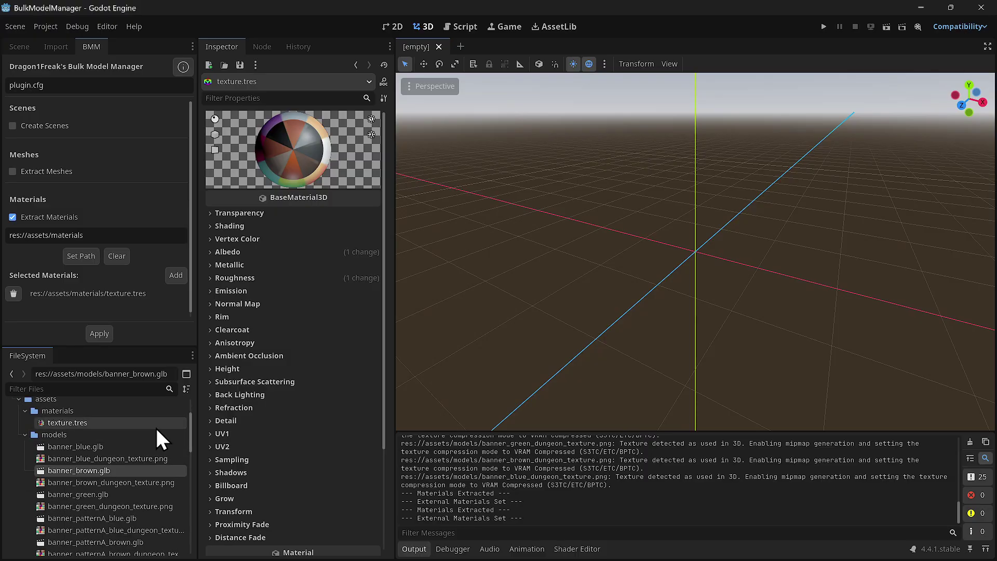
double_click(95, 448)
click(213, 88)
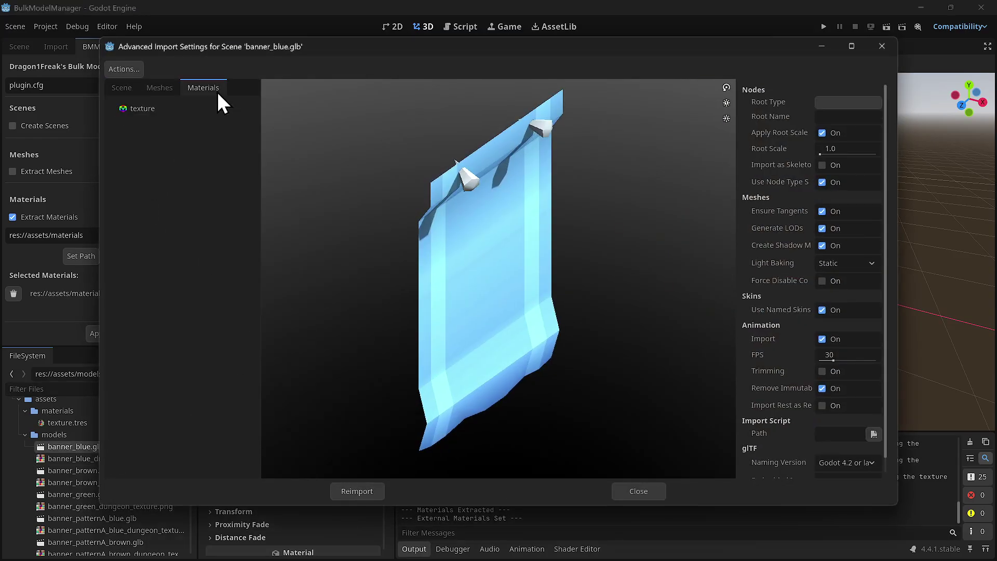
click(154, 111)
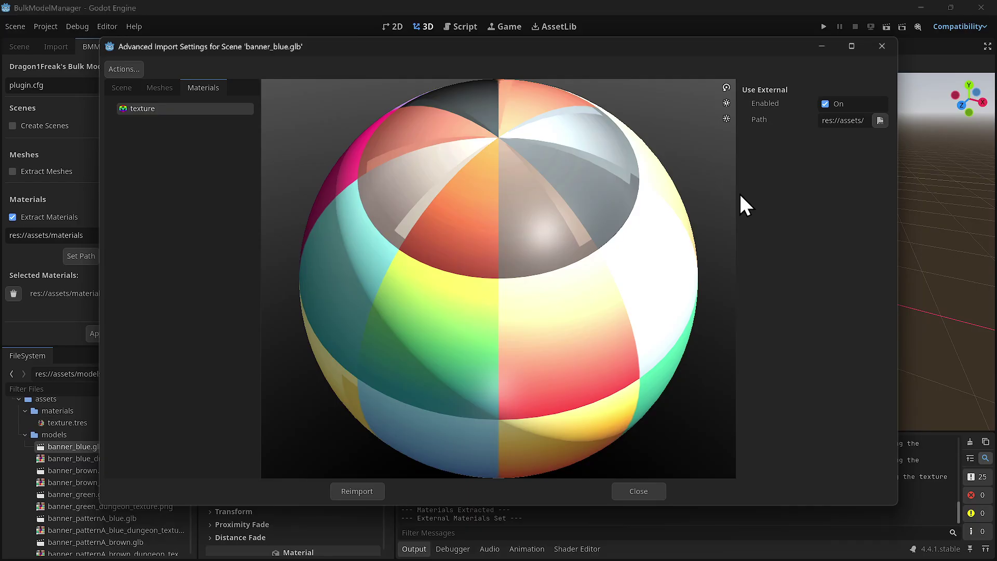
drag(736, 196, 494, 196)
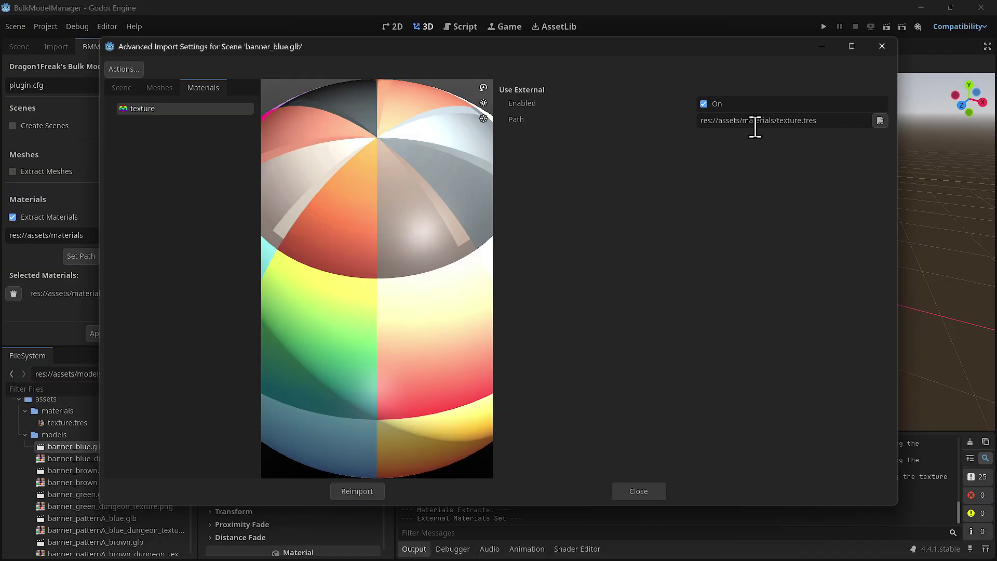
click(640, 496)
double_click(96, 471)
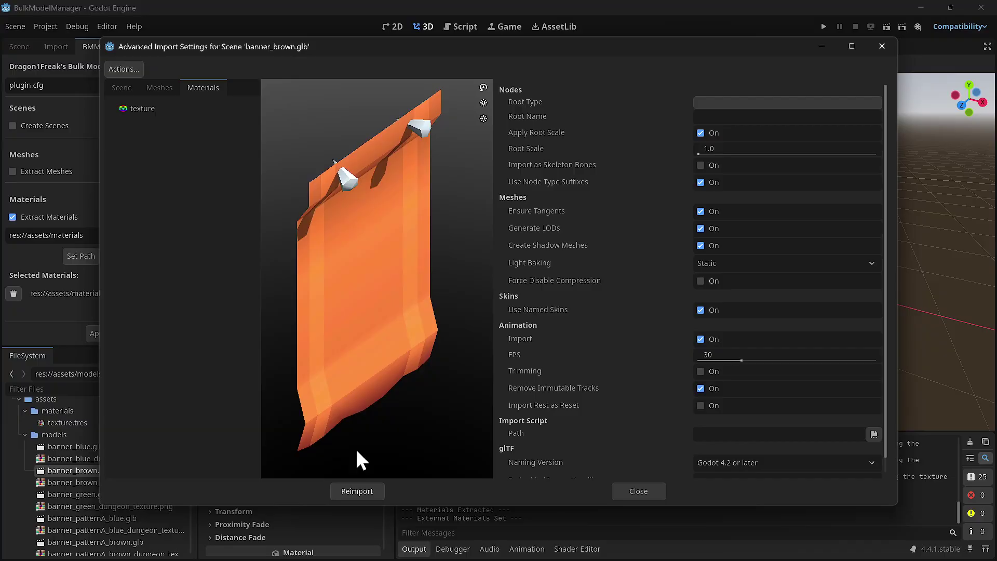
click(149, 110)
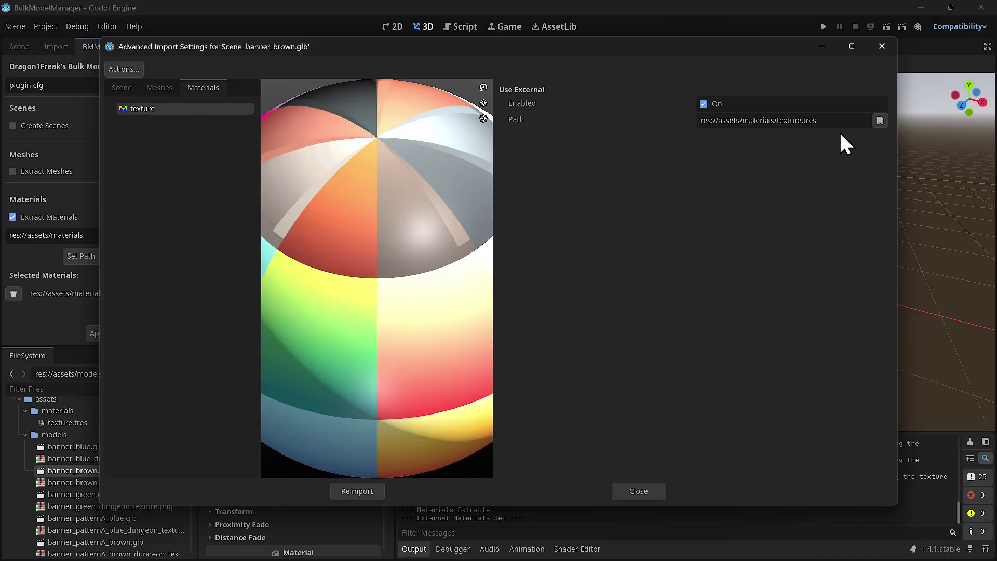
click(639, 490)
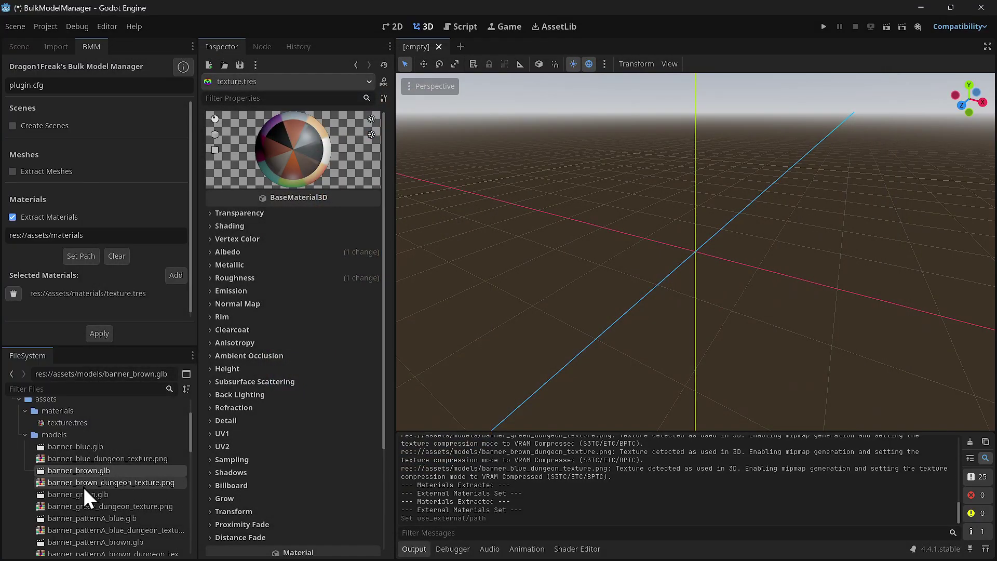
click(88, 495)
double_click(89, 500)
click(142, 109)
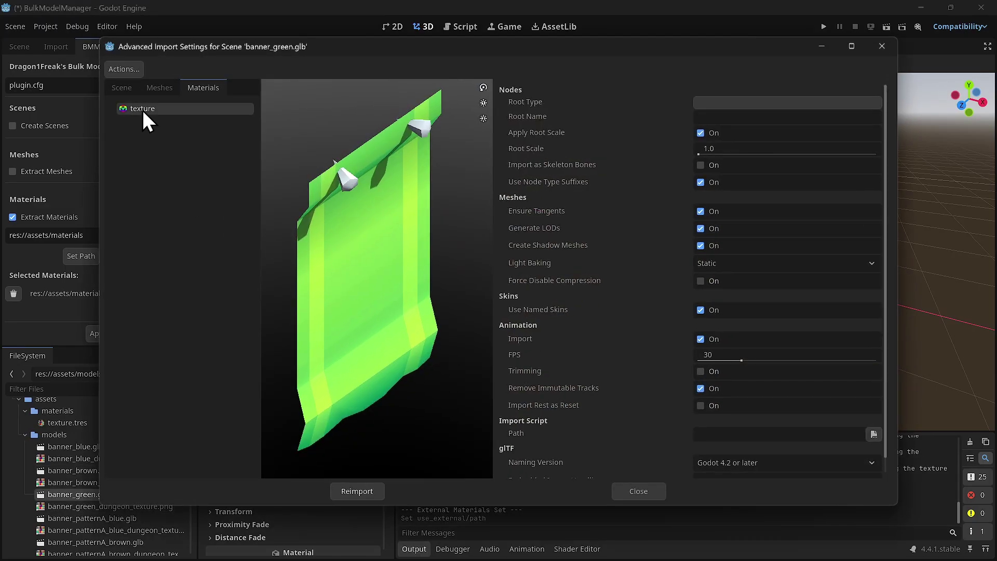
click(640, 491)
scroll(96, 458, down, 10)
scroll(96, 458, down, 3)
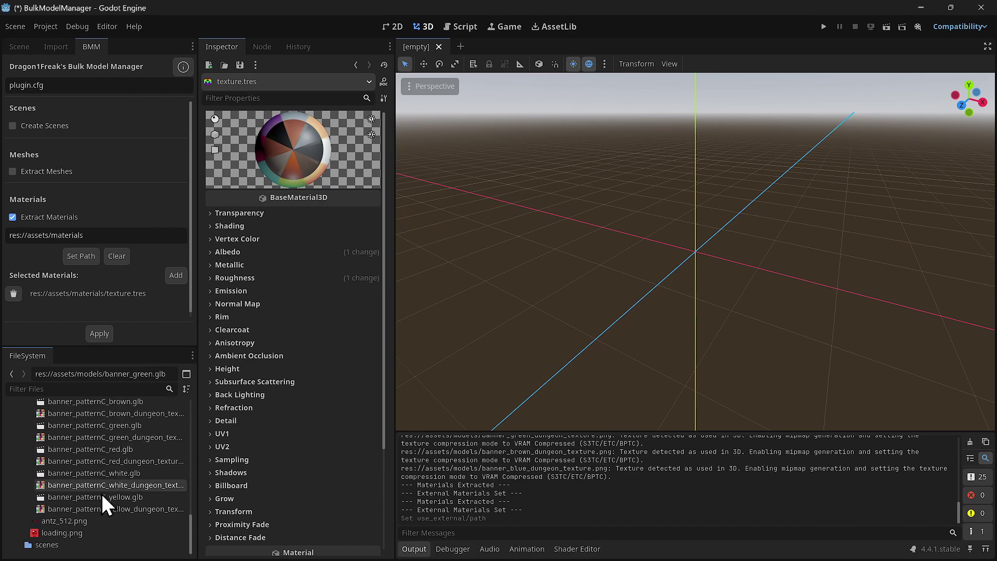
double_click(131, 496)
click(179, 108)
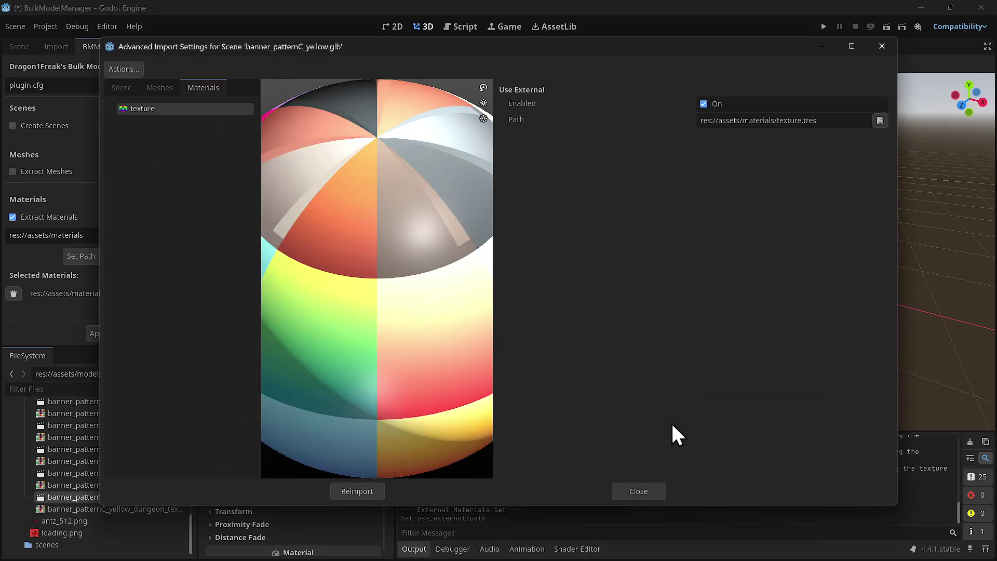
click(657, 487)
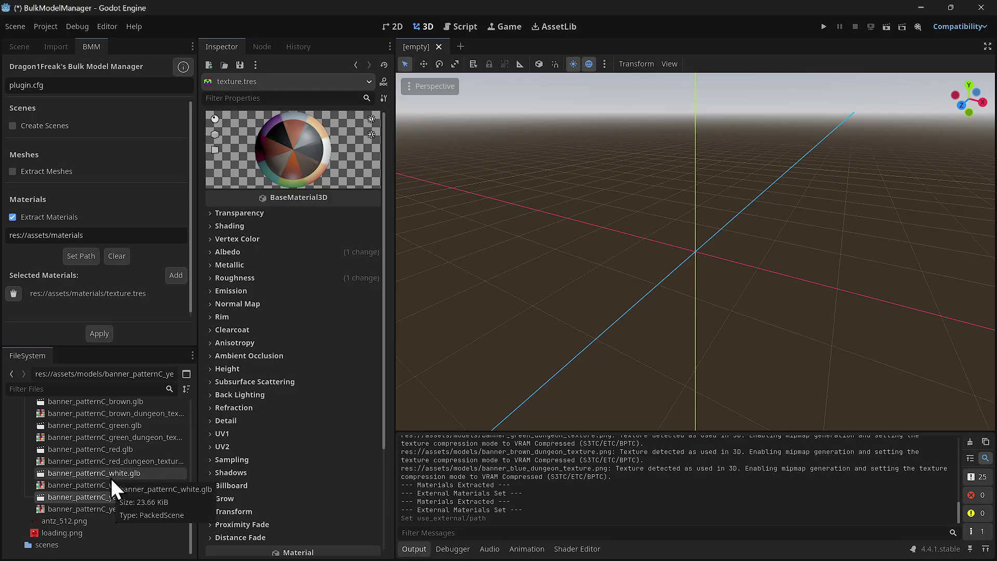
scroll(111, 478, up, 10)
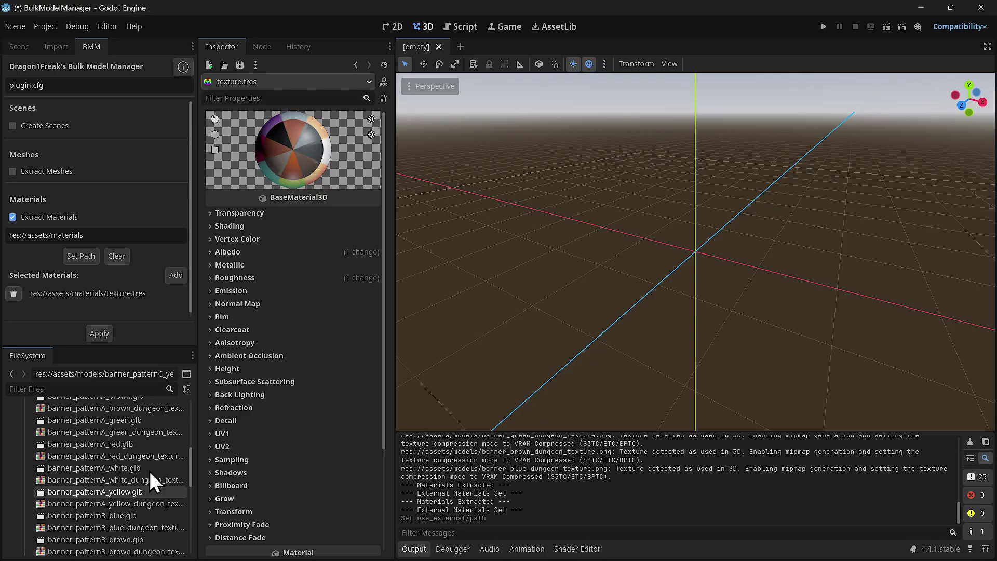
double_click(114, 444)
click(172, 108)
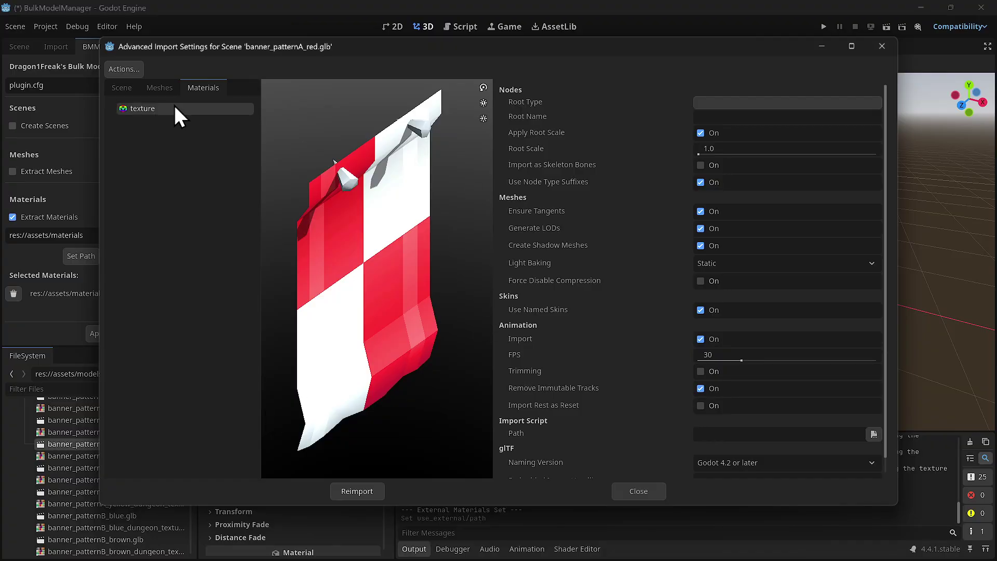
click(638, 491)
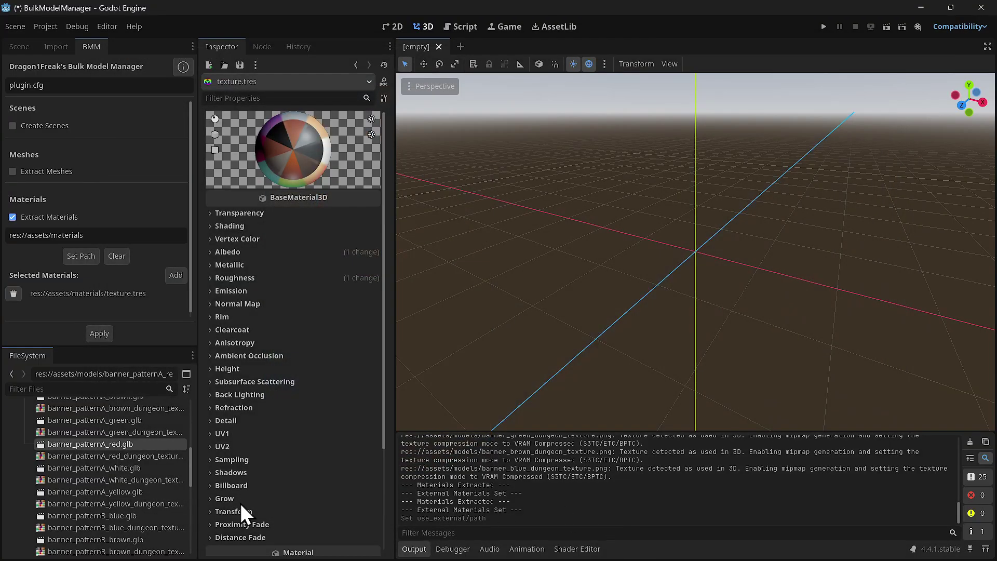
scroll(145, 484, up, 5)
Step: Select the blue and green banner dungeon texture files
click(142, 424)
click(165, 474)
scroll(142, 477, up, 3)
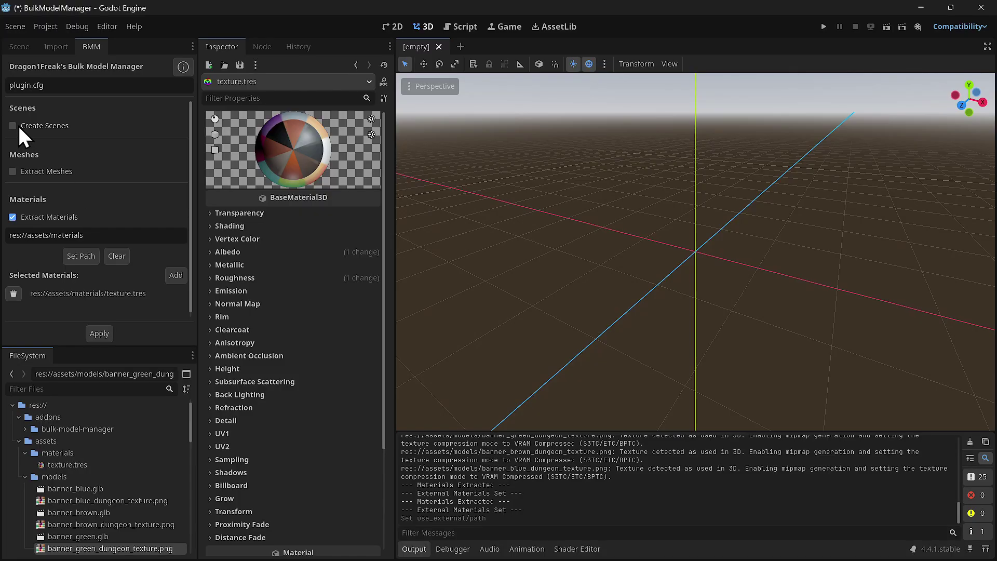
scroll(116, 494, down, 1)
Step: Filter files by 'glb' and select banner_blue.glb through banner_patternC_yellow.glb
click(58, 388)
text(glb)
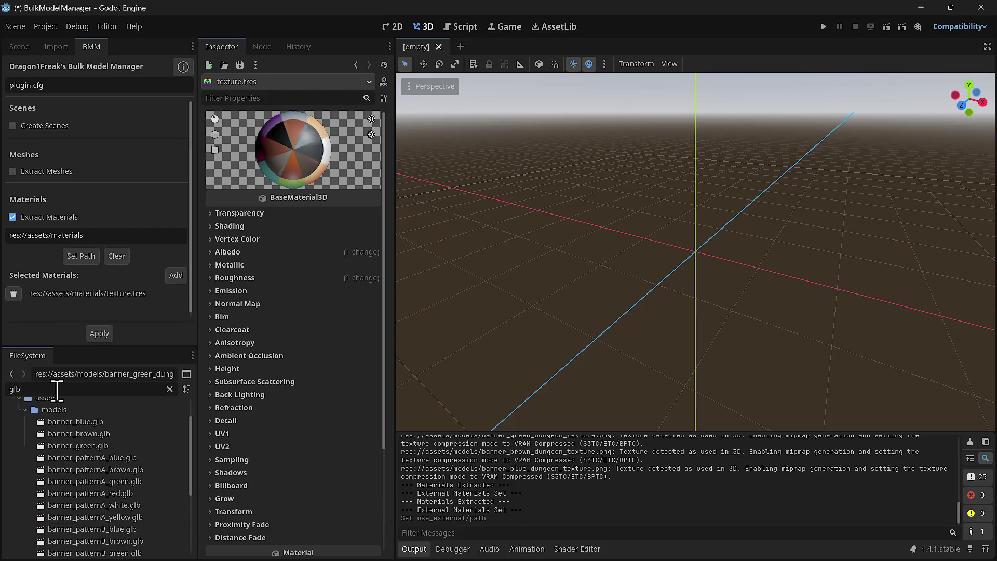
click(78, 422)
scroll(192, 470, down, 5)
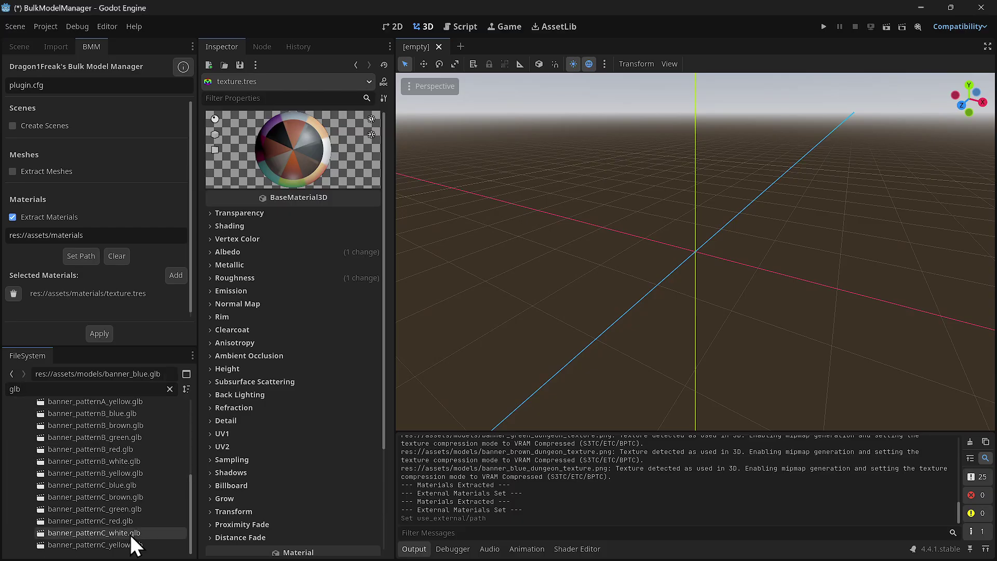
shift+click(111, 545)
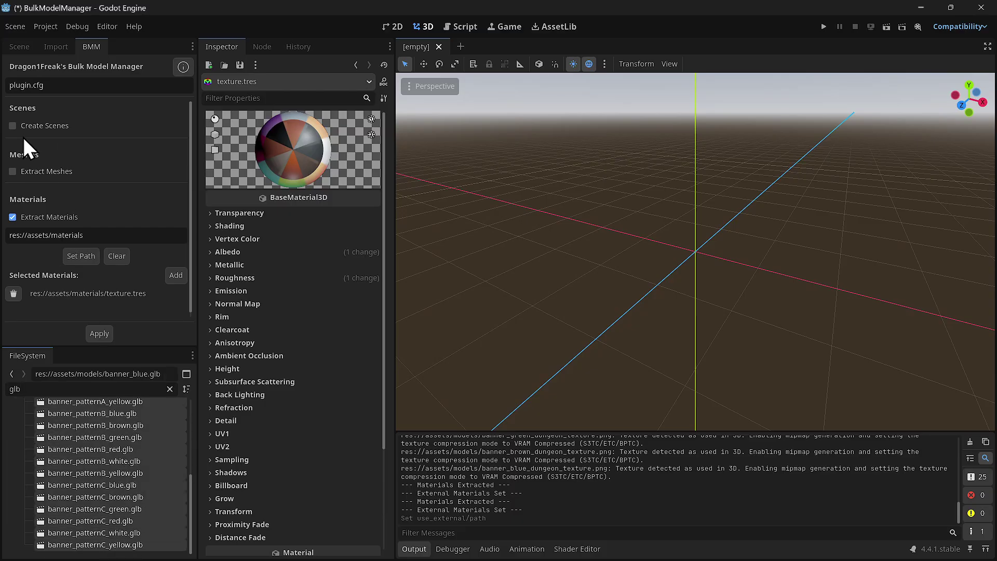
Step: Enable Create Scenes and set the inherited scenes output folder to res://scenes
click(13, 126)
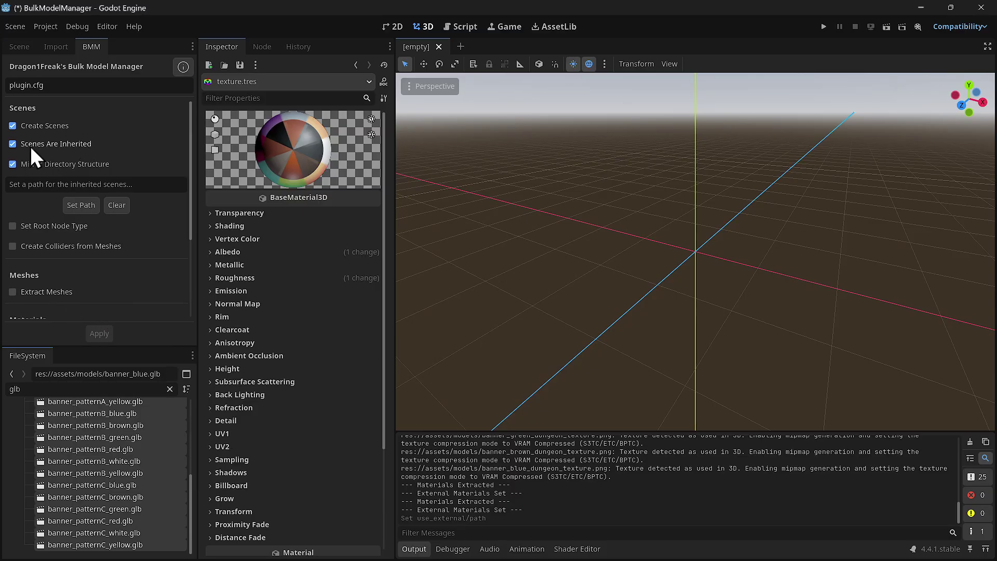
click(80, 205)
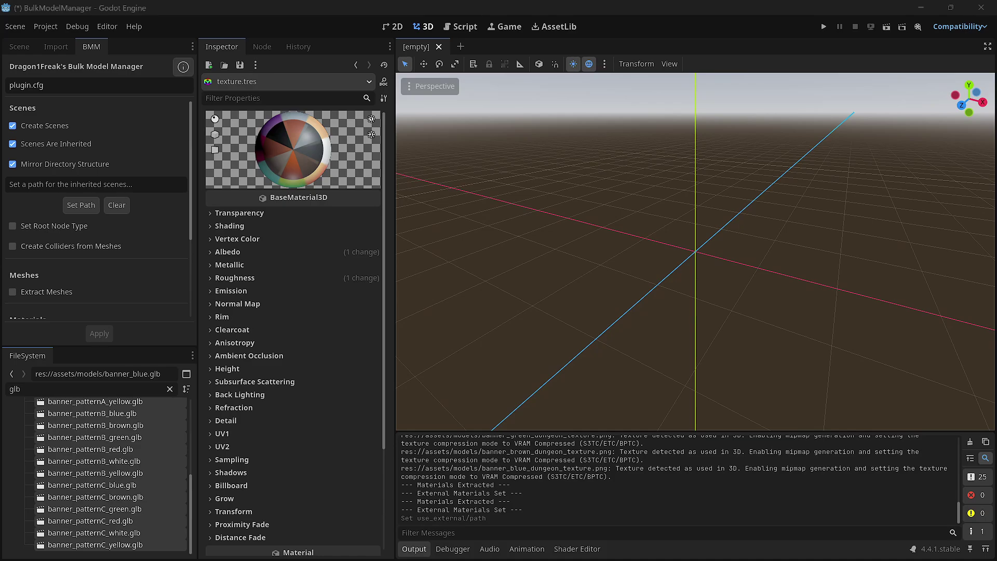
drag(635, 257, 249, 116)
click(319, 182)
double_click(319, 182)
click(292, 470)
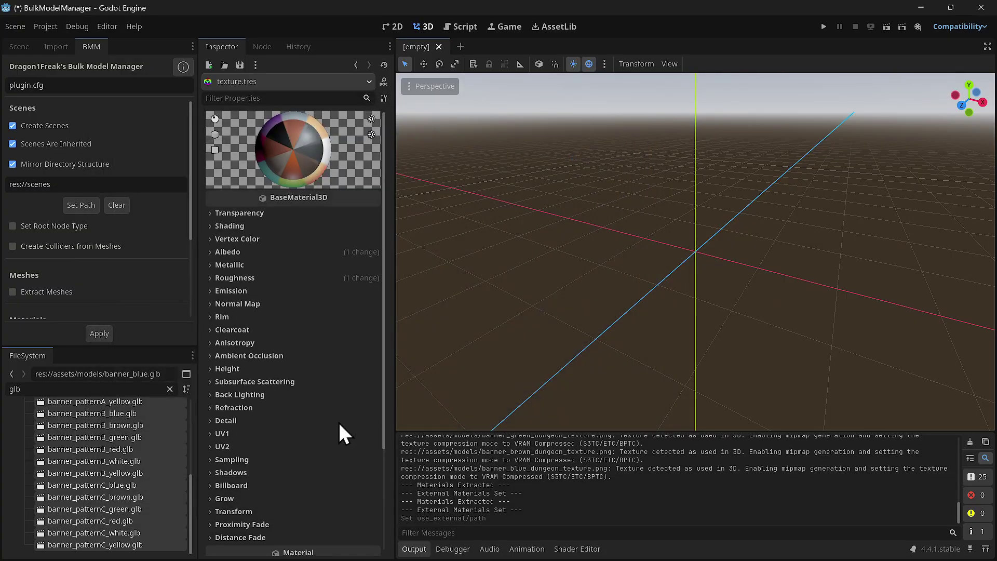
scroll(128, 193, down, 2)
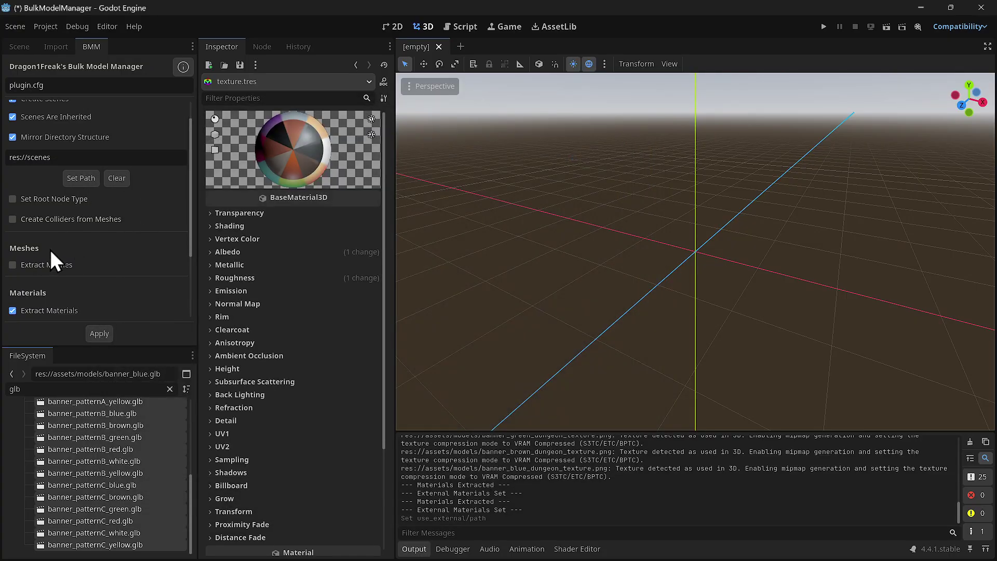
click(13, 199)
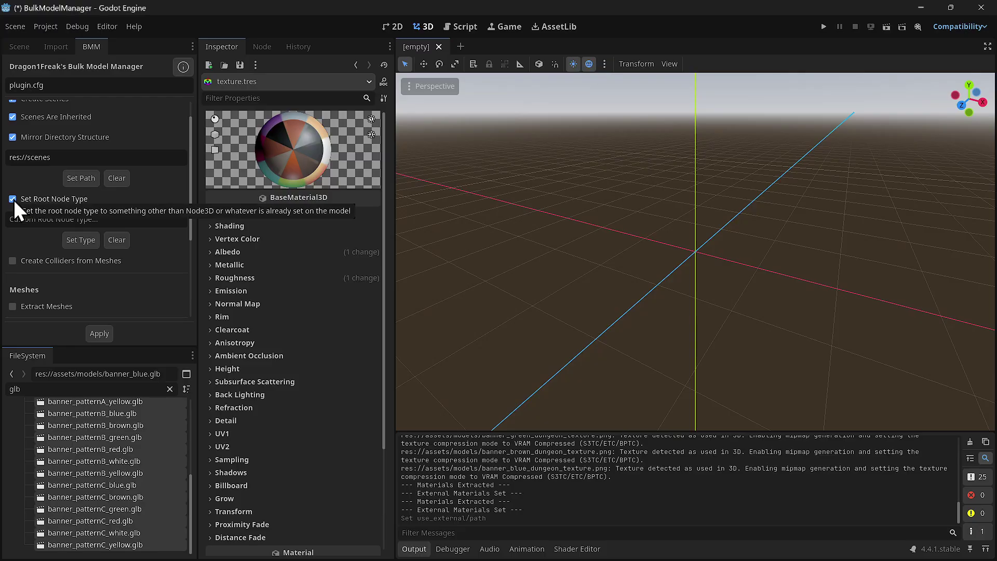
click(13, 198)
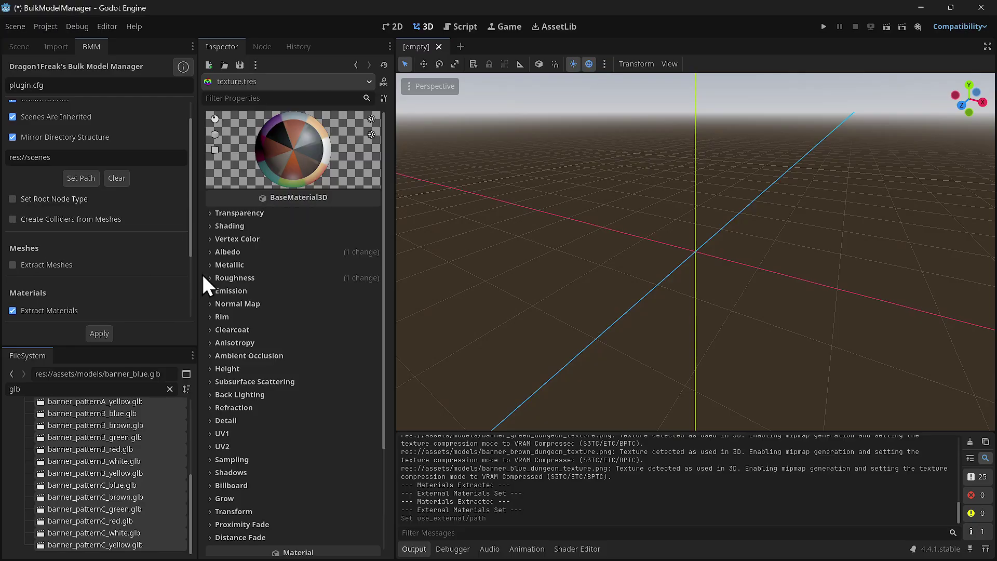
click(12, 219)
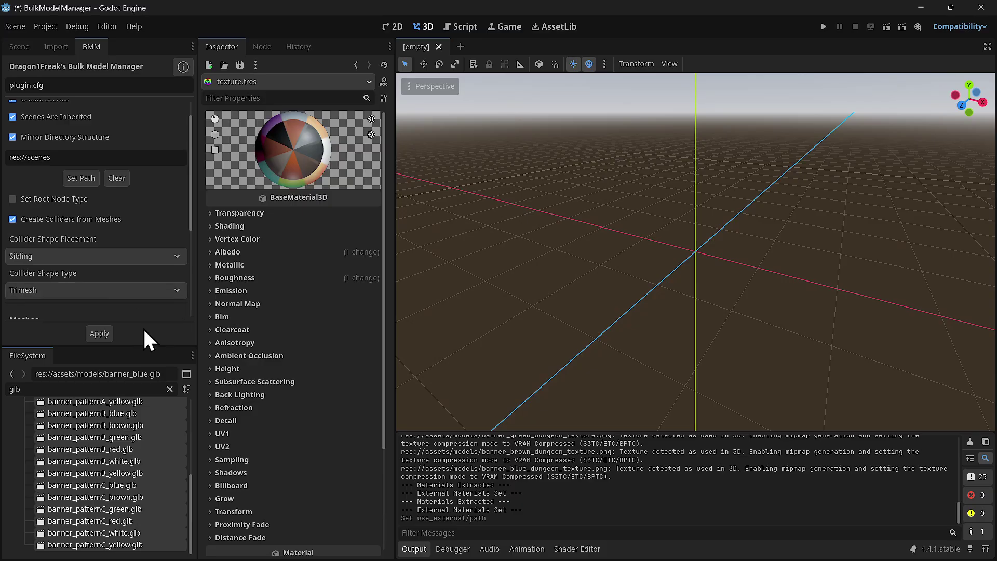
click(111, 291)
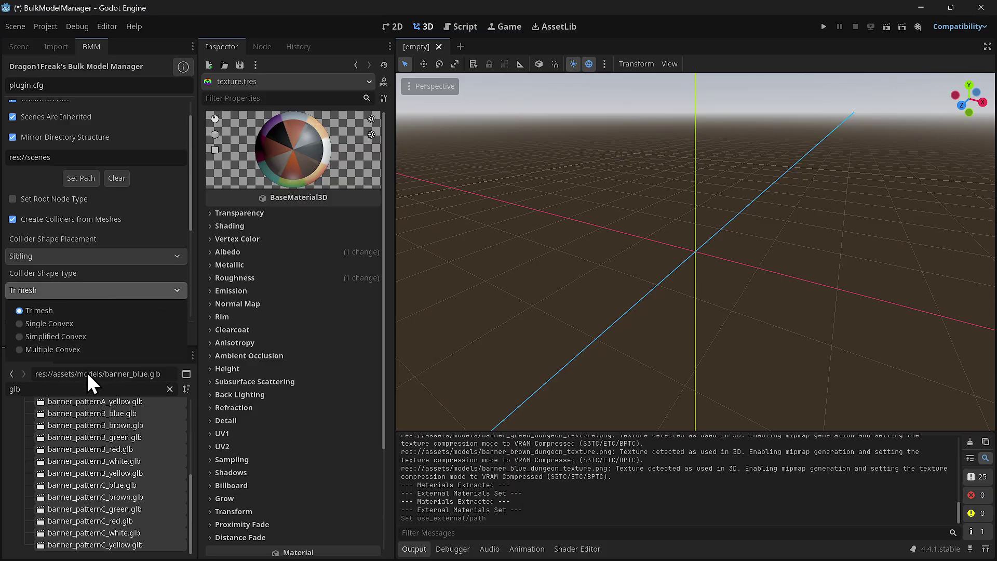
scroll(266, 277, down, 2)
scroll(91, 175, down, 2)
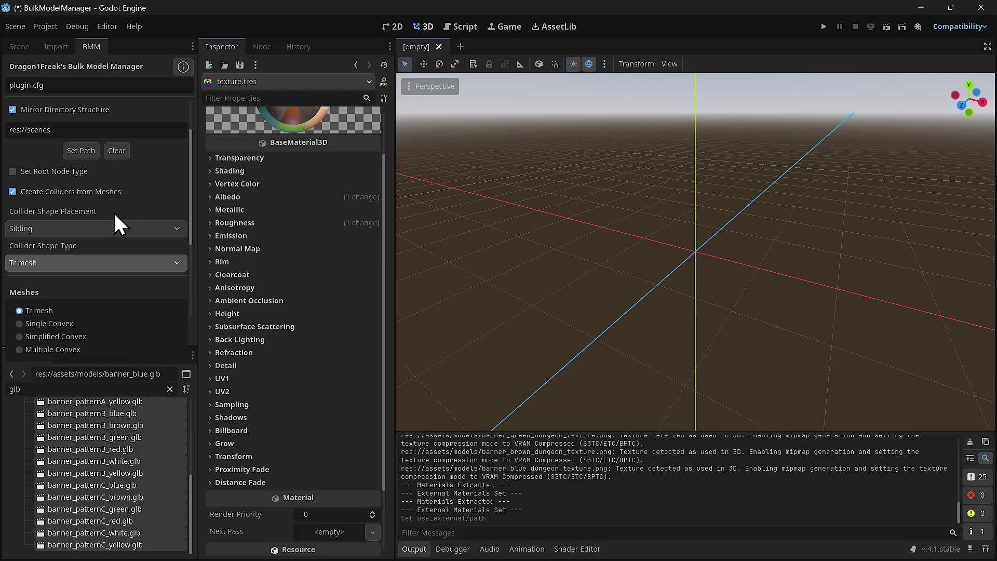
scroll(103, 250, up, 2)
click(86, 274)
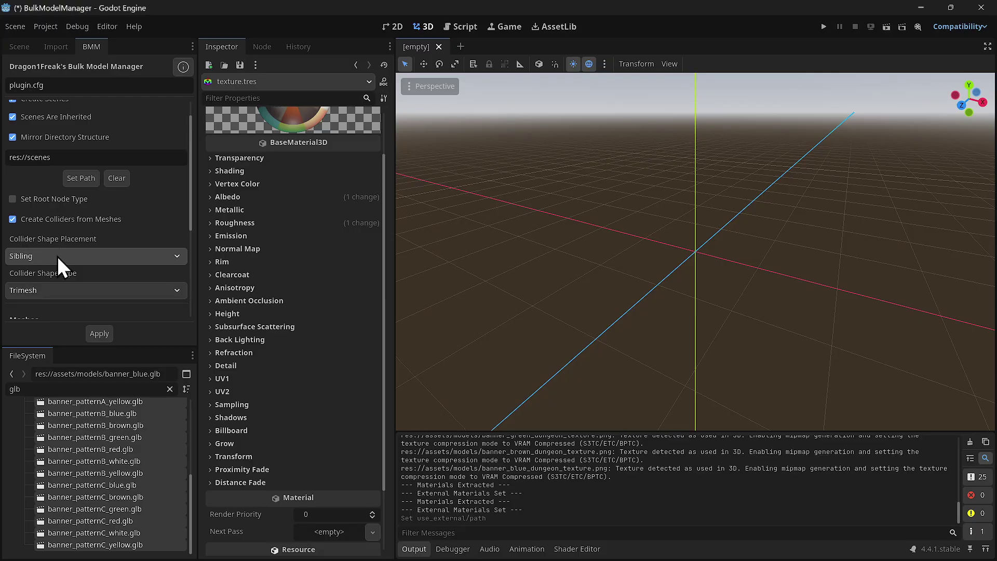
click(12, 219)
scroll(78, 167, up, 1)
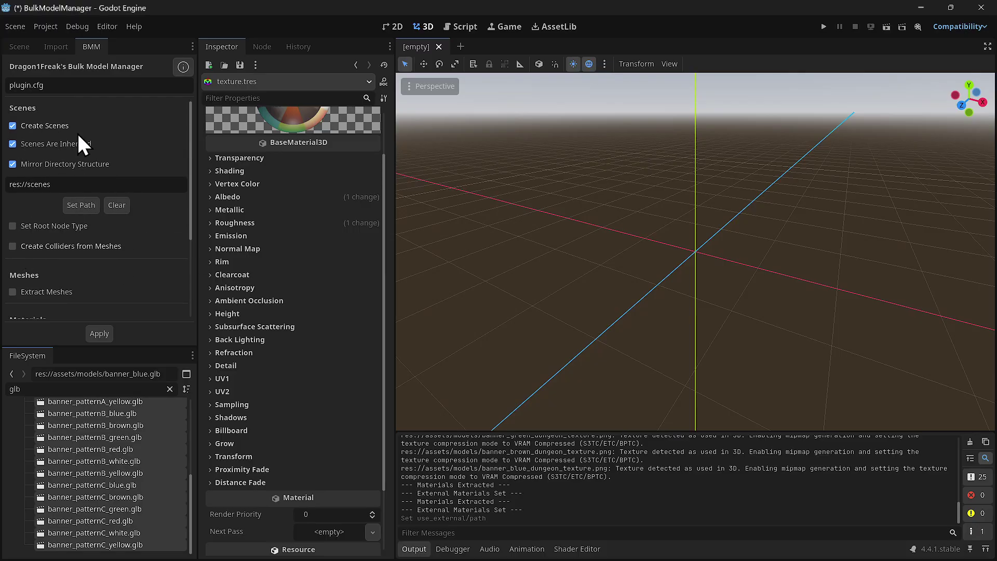
scroll(160, 299, down, 2)
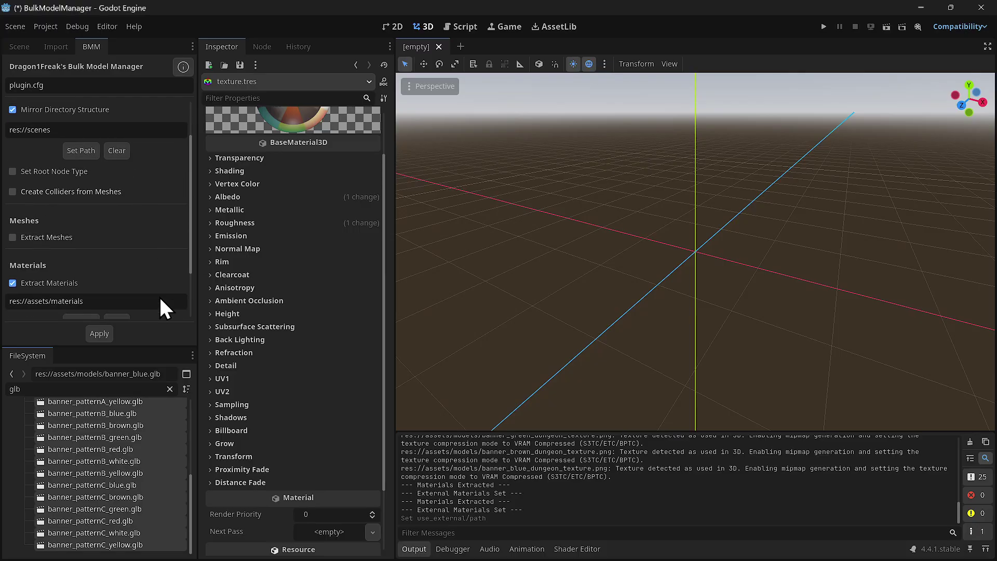
Step: Run the bulk processing on the selected banner models and confirm it to create inherited scenes
click(99, 334)
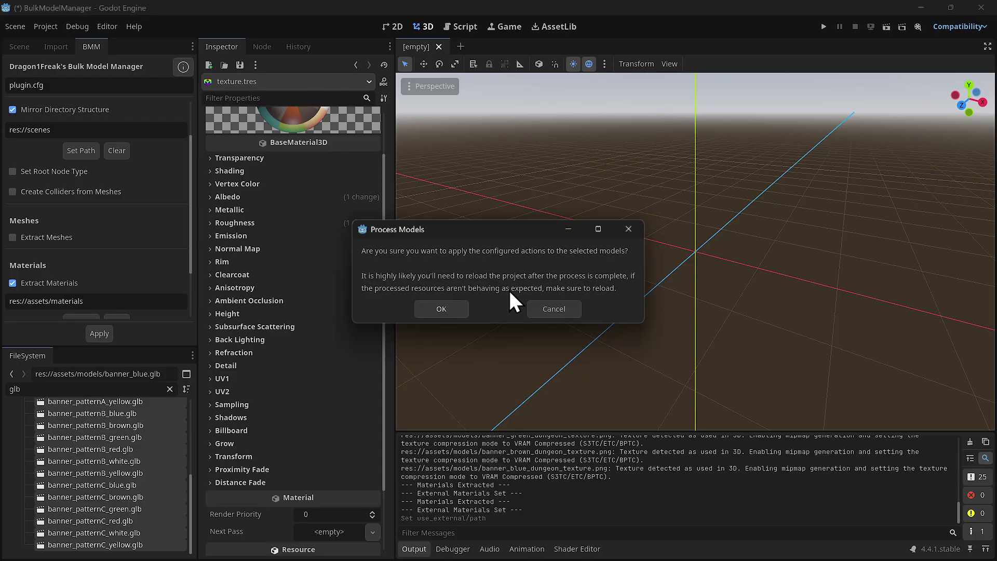
click(450, 312)
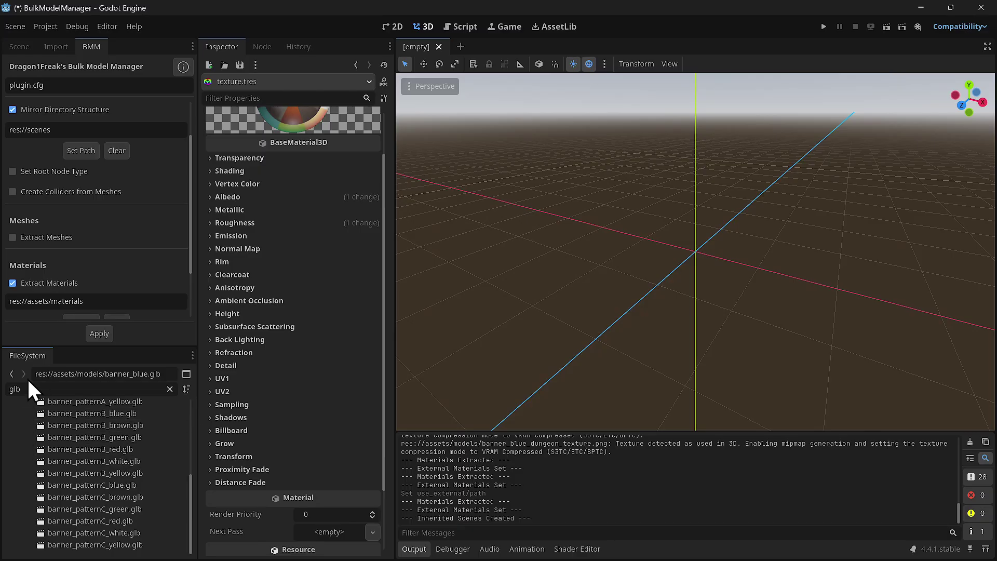
Step: Clear the 'glb' FileSystem filter and expand the scenes folder to show the generated banner scenes
click(169, 388)
scroll(95, 475, down, 10)
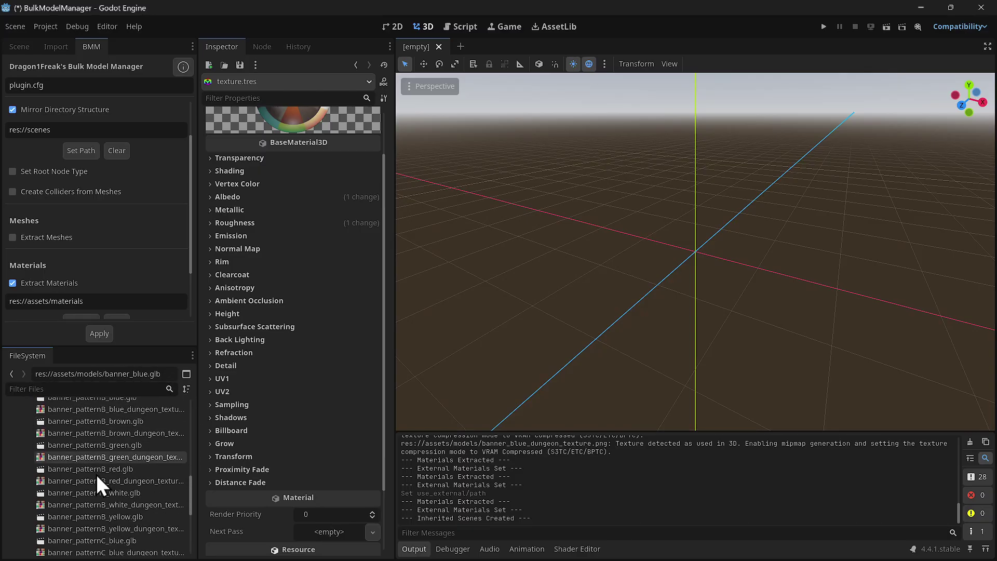
double_click(32, 544)
scroll(78, 493, down, 5)
scroll(92, 450, up, 3)
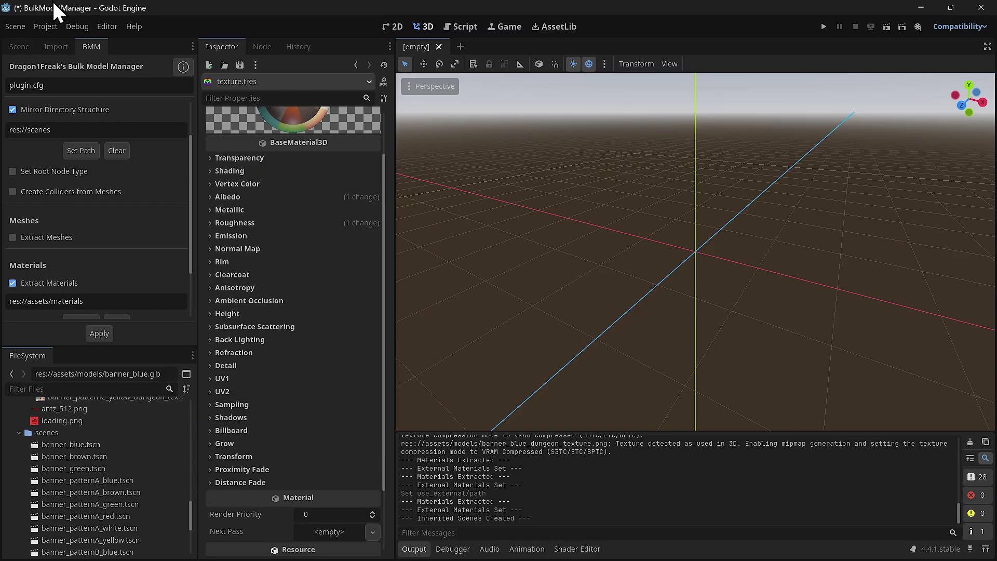
Step: Reload the current project, saving the modified resources first
click(49, 28)
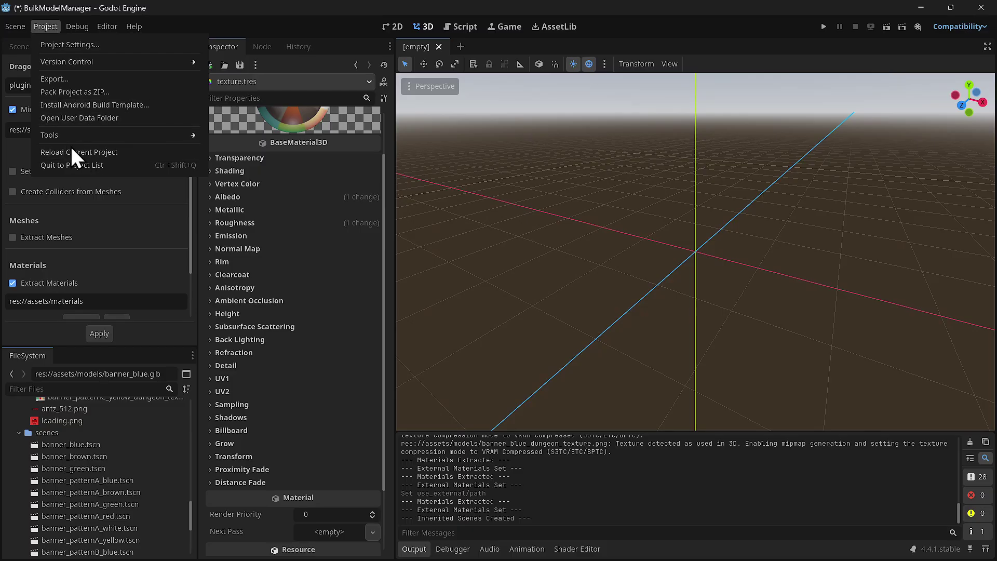
mouse_move(15, 26)
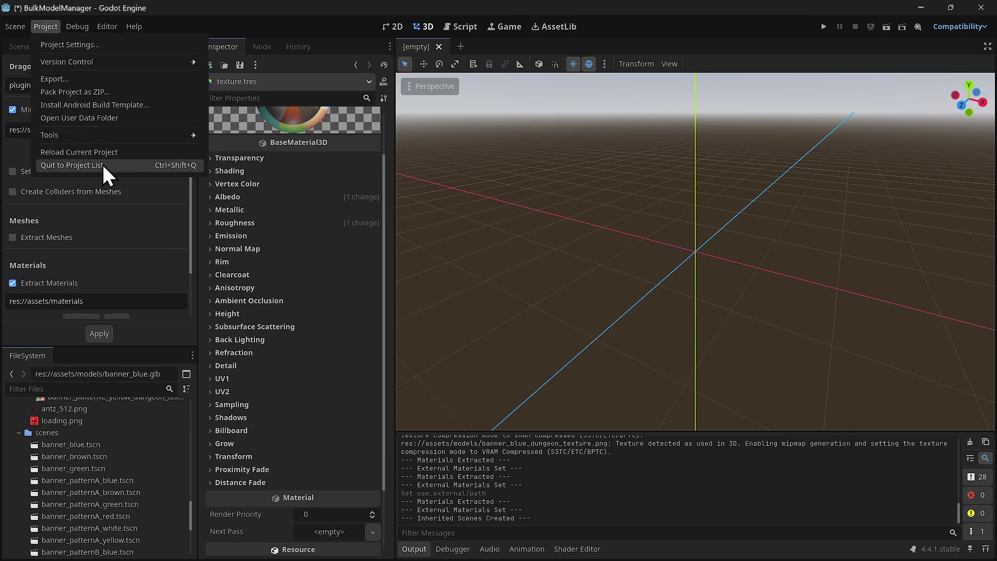
click(123, 152)
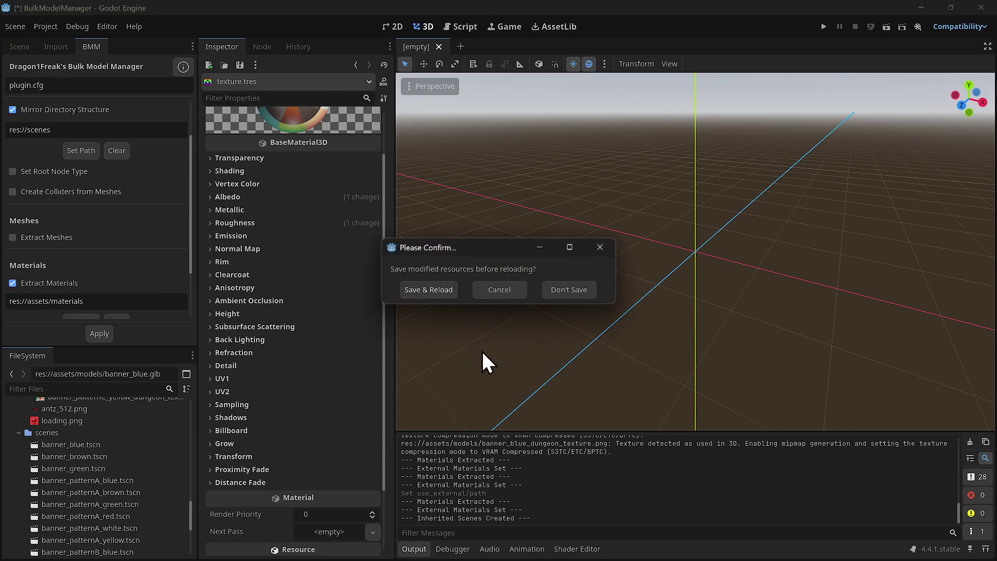
click(434, 292)
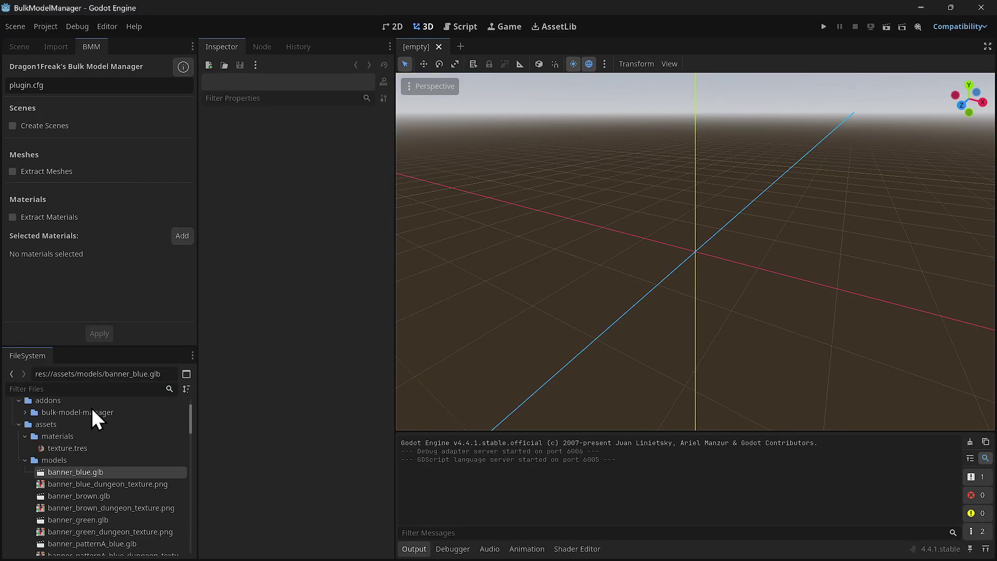
Step: Open banner_patternA_red.tscn and select its banner mesh node
scroll(93, 419, down, 15)
scroll(114, 460, down, 3)
click(90, 452)
double_click(90, 453)
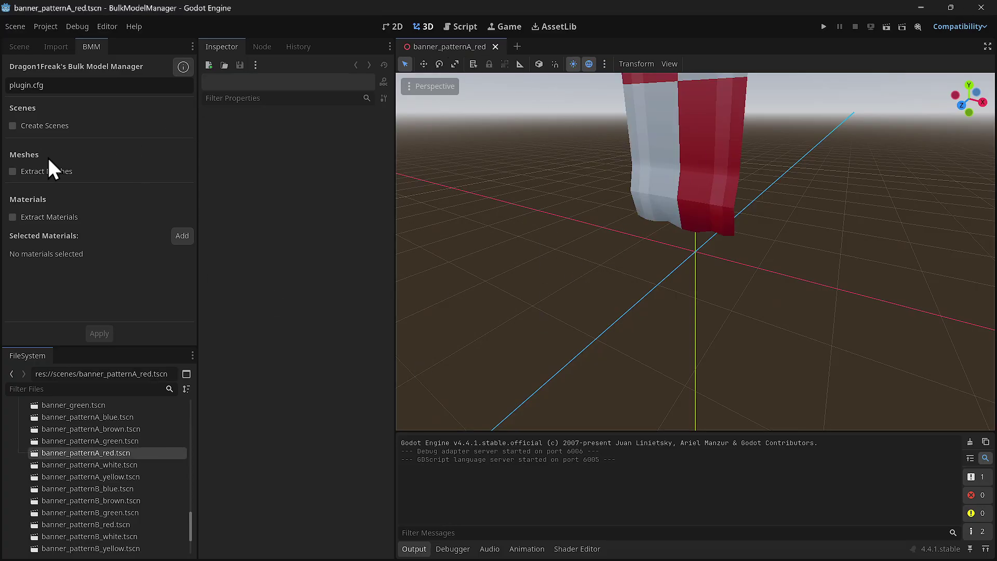
click(21, 49)
click(66, 83)
click(82, 96)
Step: Confirm the mesh's Surface 0 uses texture.tres, then open banner_patternC_blue.tscn
click(354, 147)
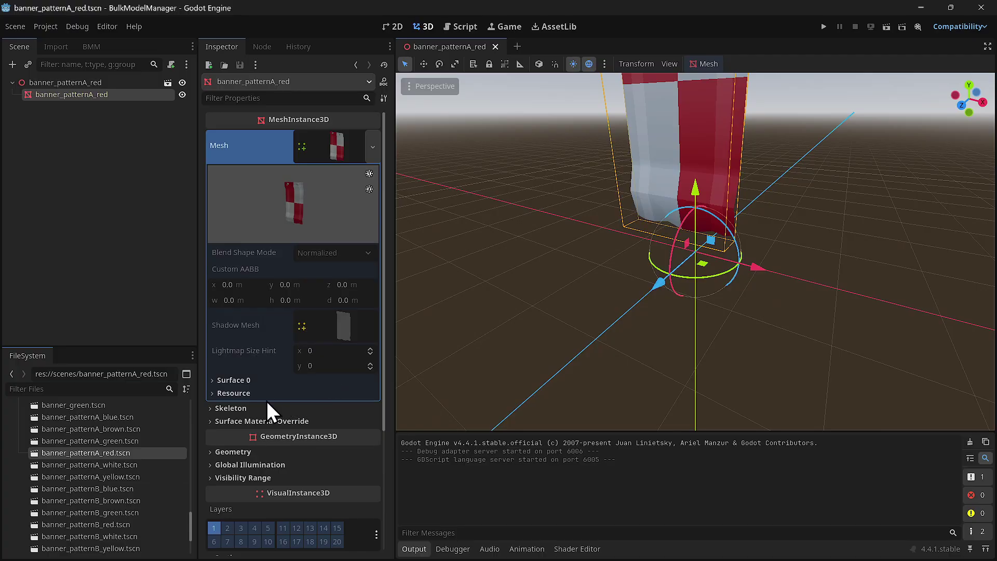
click(244, 382)
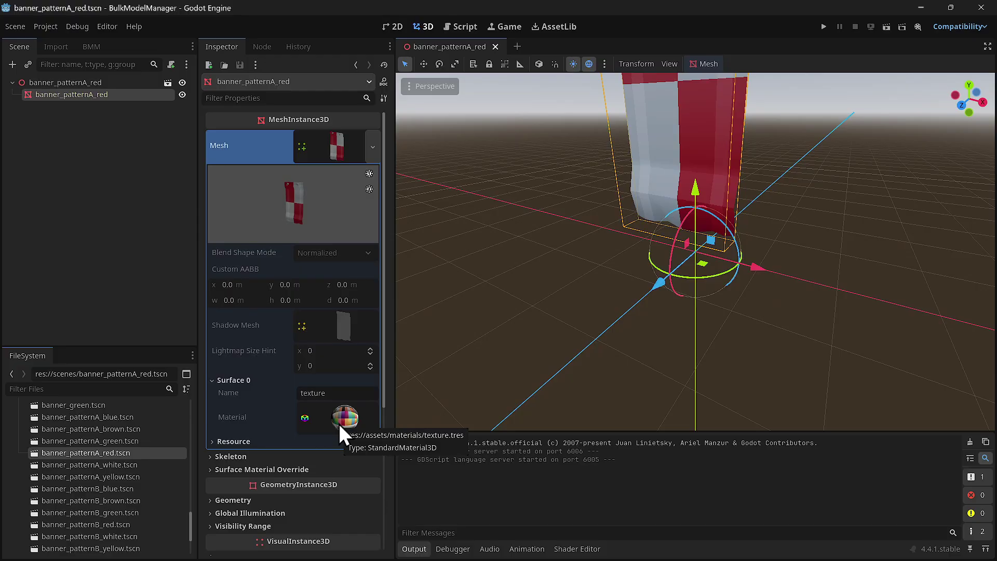
scroll(109, 511, down, 2)
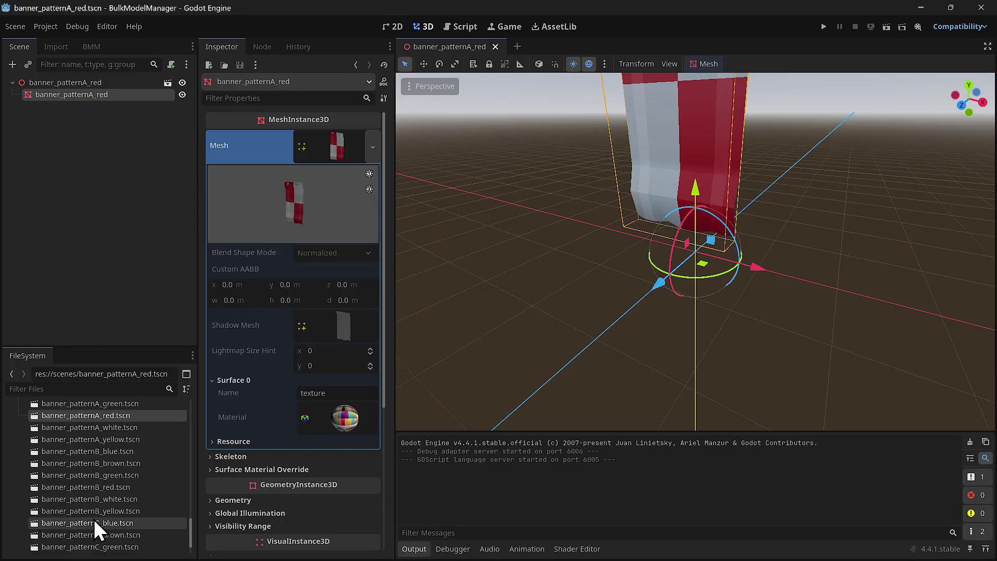
double_click(94, 522)
Step: Confirm banner_patternC_blue's mesh Surface 0 uses texture.tres, then return to the Bulk Model Manager dock
click(47, 95)
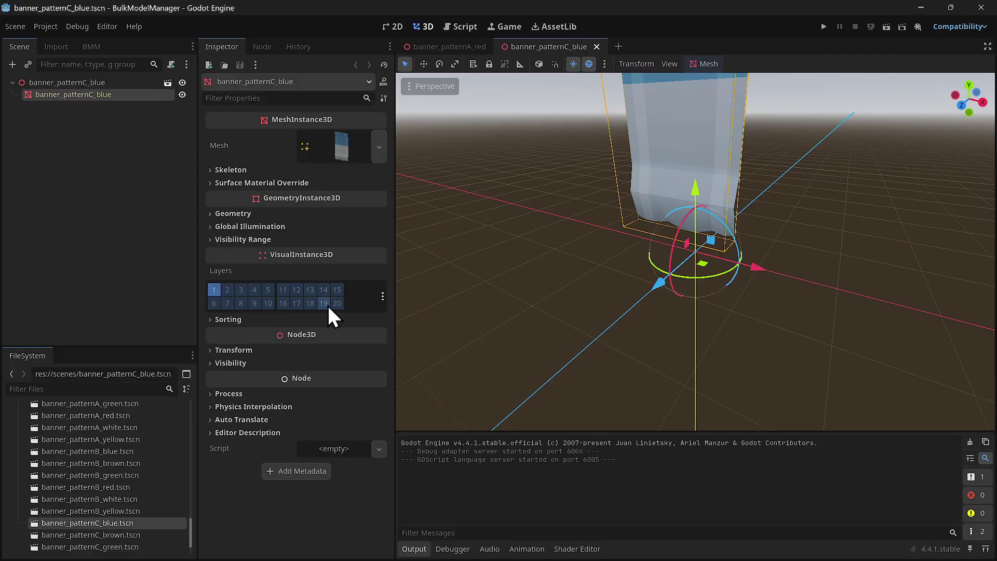
click(344, 137)
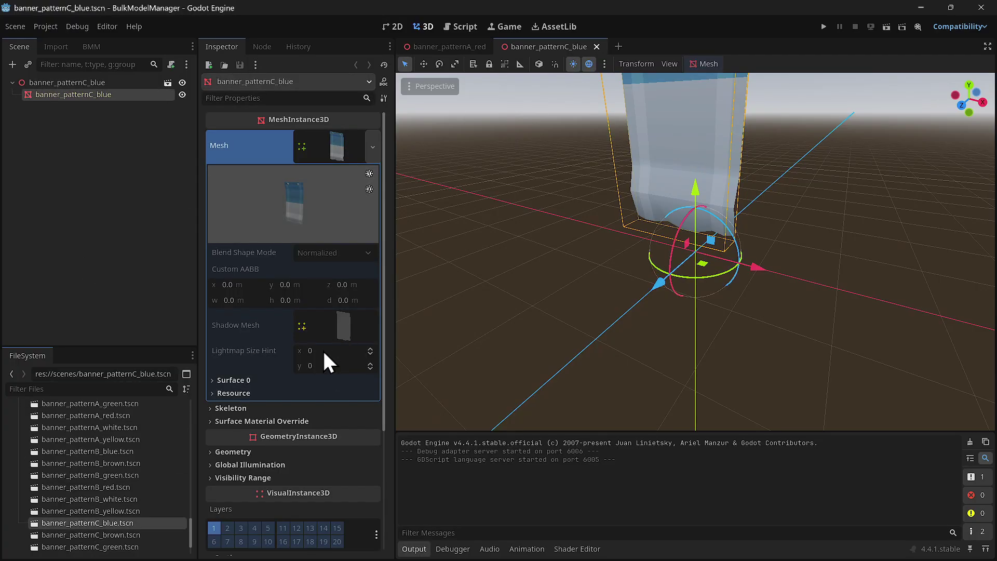
click(252, 382)
click(354, 418)
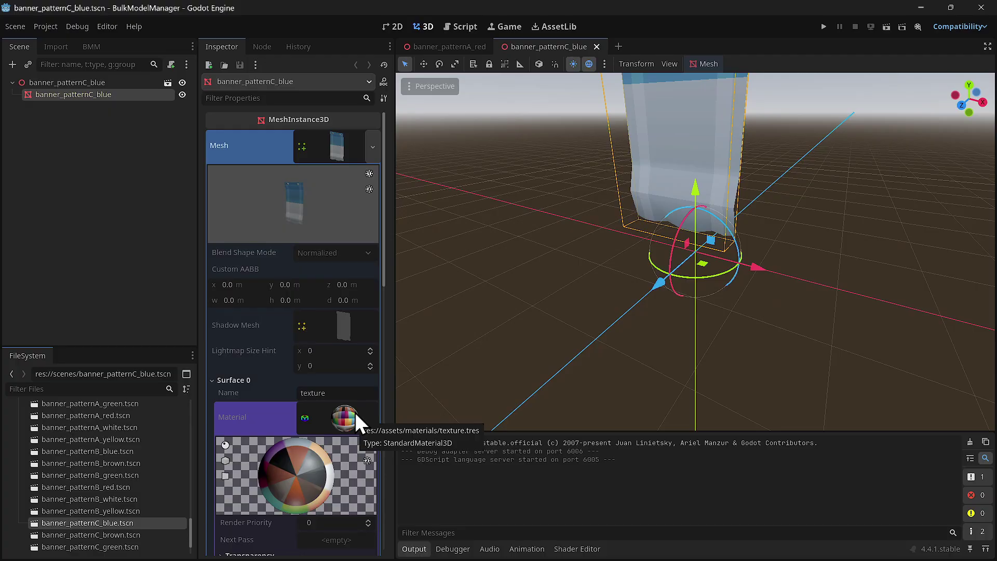
click(92, 47)
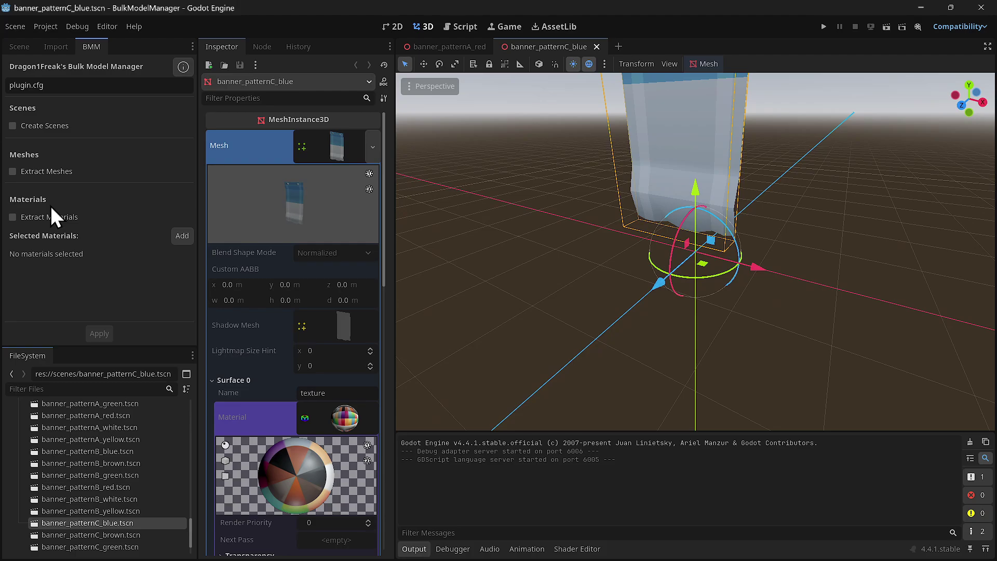
Step: Try the Create Scenes and Extract Meshes options, then turn both back off
click(12, 126)
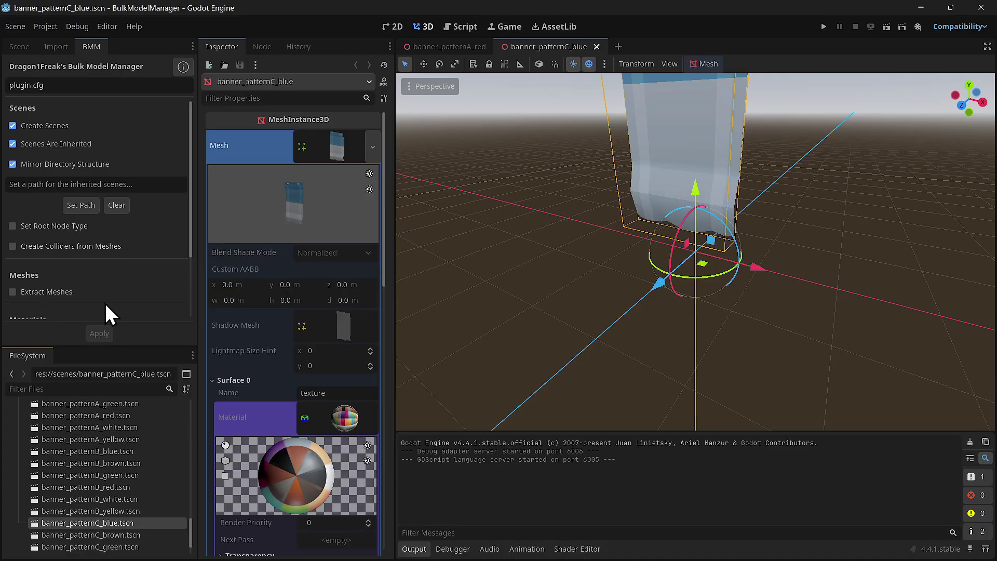
scroll(127, 267, down, 3)
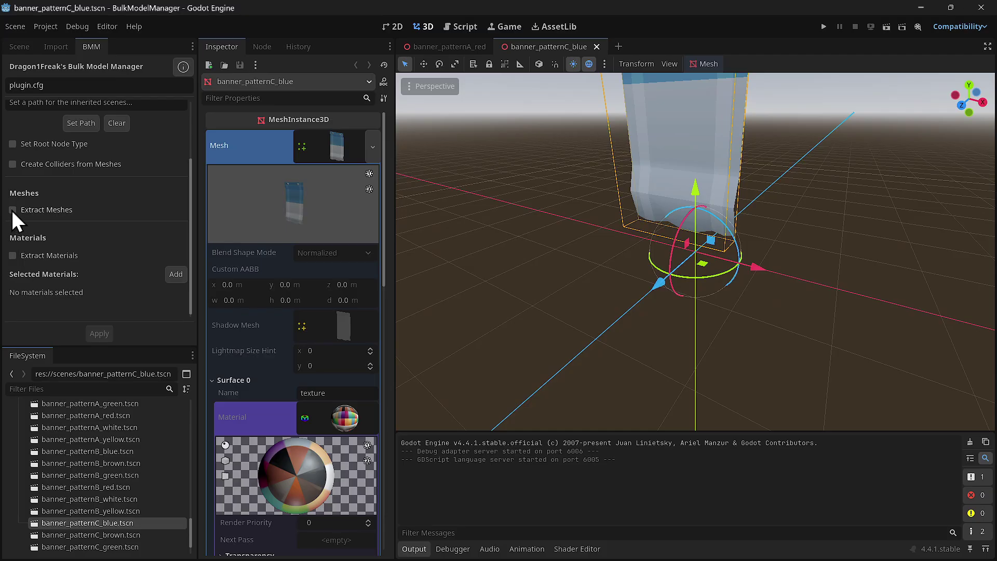
click(13, 210)
click(20, 227)
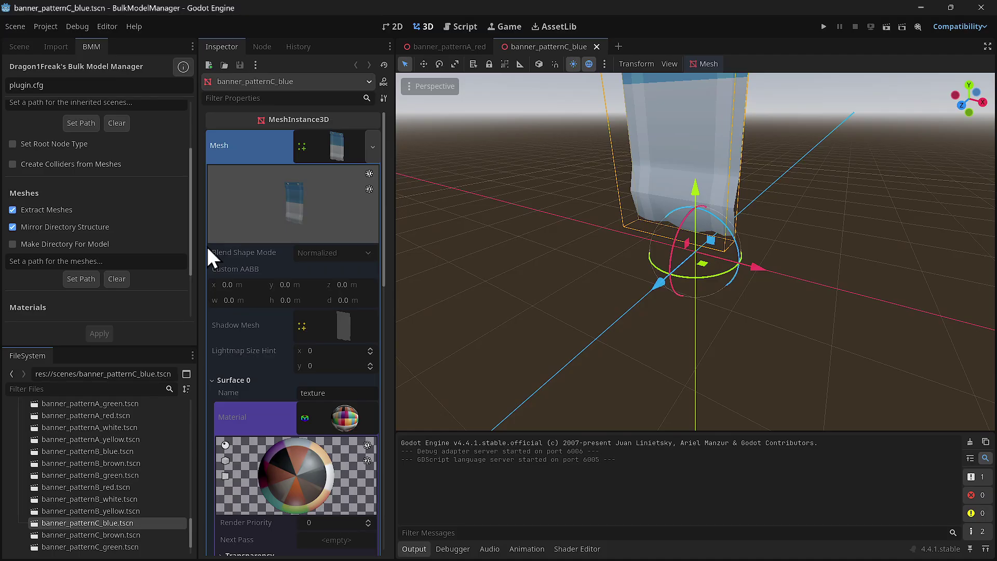
click(13, 212)
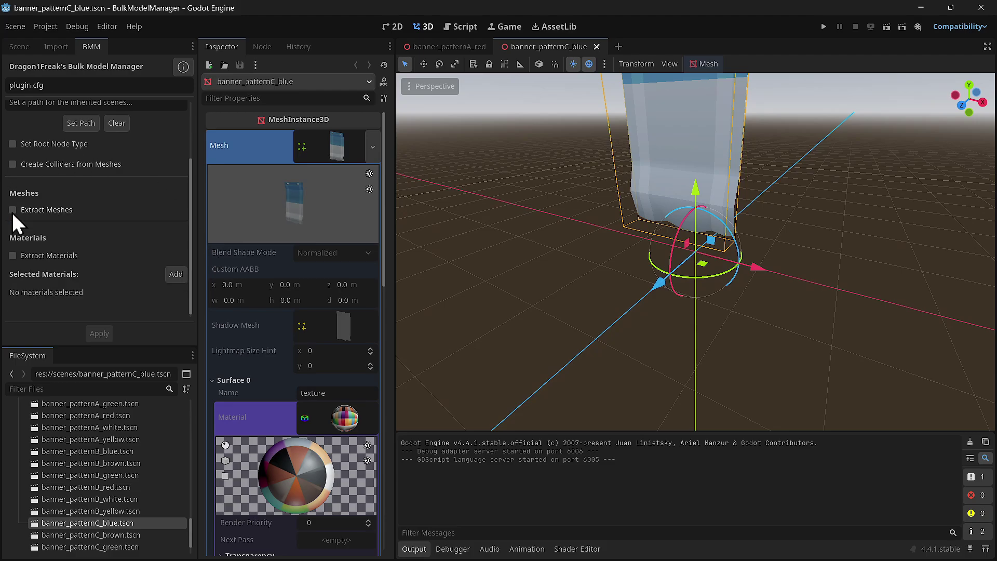
scroll(12, 213, up, 2)
click(13, 125)
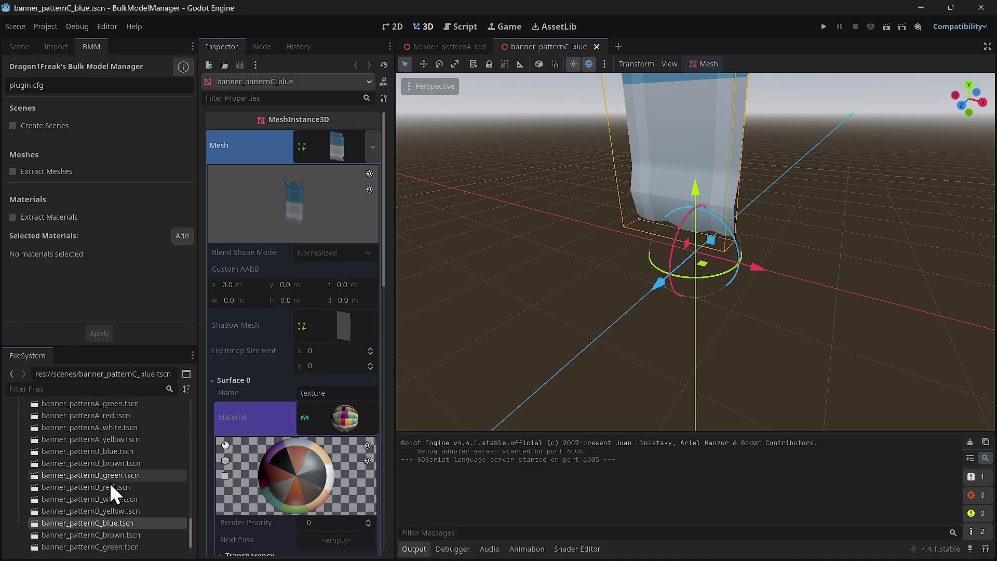
Step: Open banner_patternB_red.tscn and zoom out to view the red banner model
scroll(105, 471, up, 3)
scroll(105, 469, down, 4)
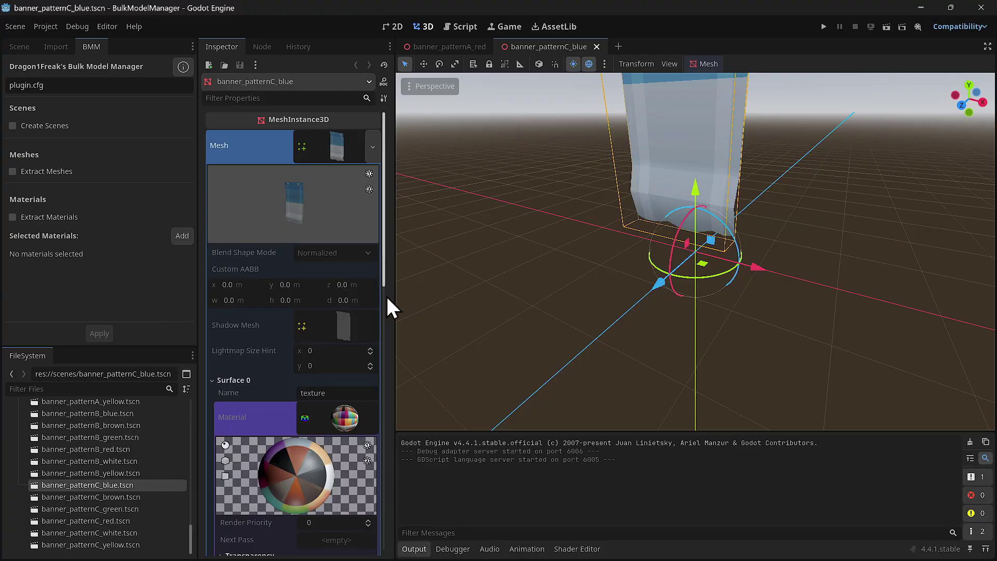
double_click(109, 449)
scroll(632, 202, down, 3)
scroll(634, 200, down, 5)
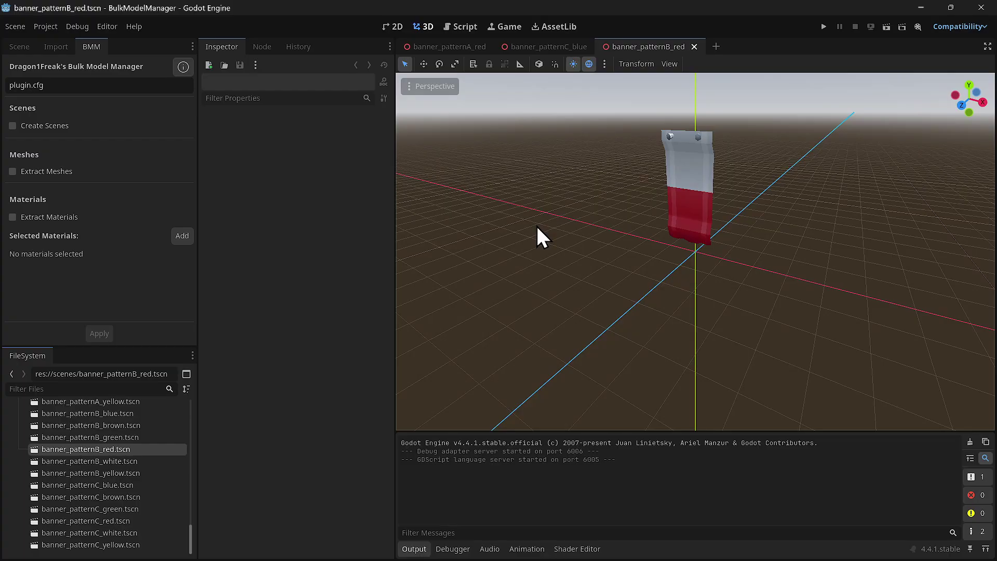
Step: Minimize Godot, view the kenKayAntz.png screenshot, then return to the godot-bulk-model-manager GitHub page
click(917, 8)
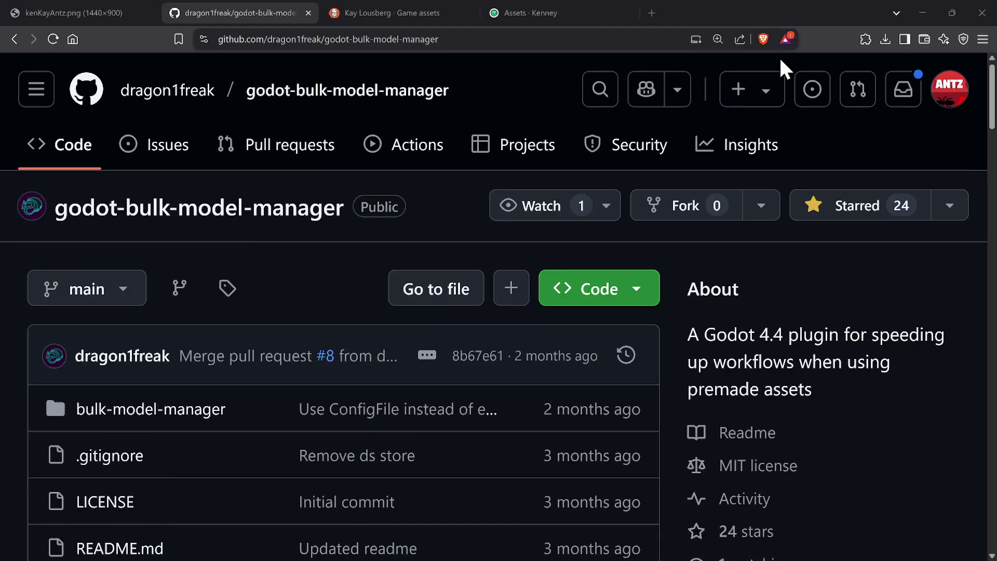
click(78, 13)
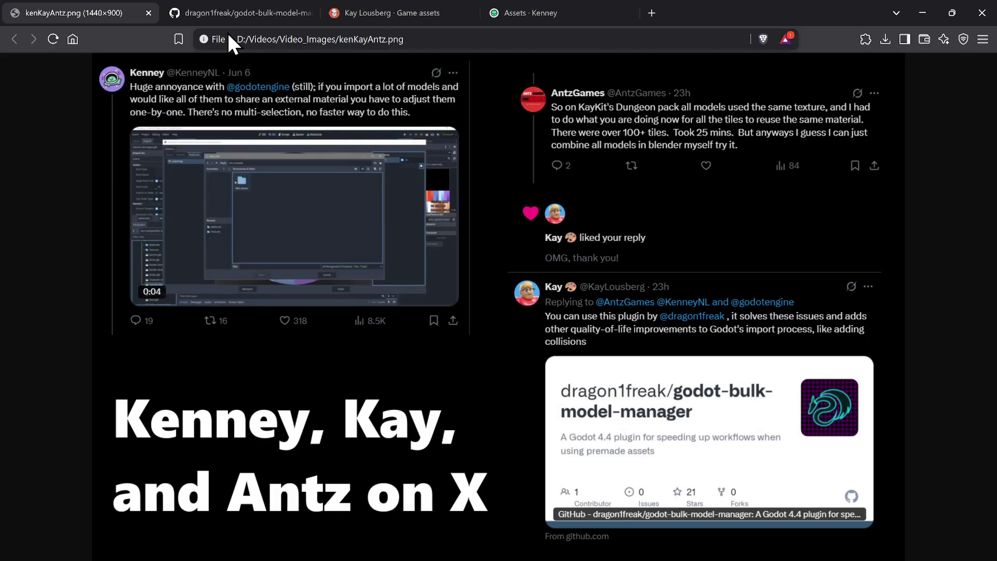
click(230, 14)
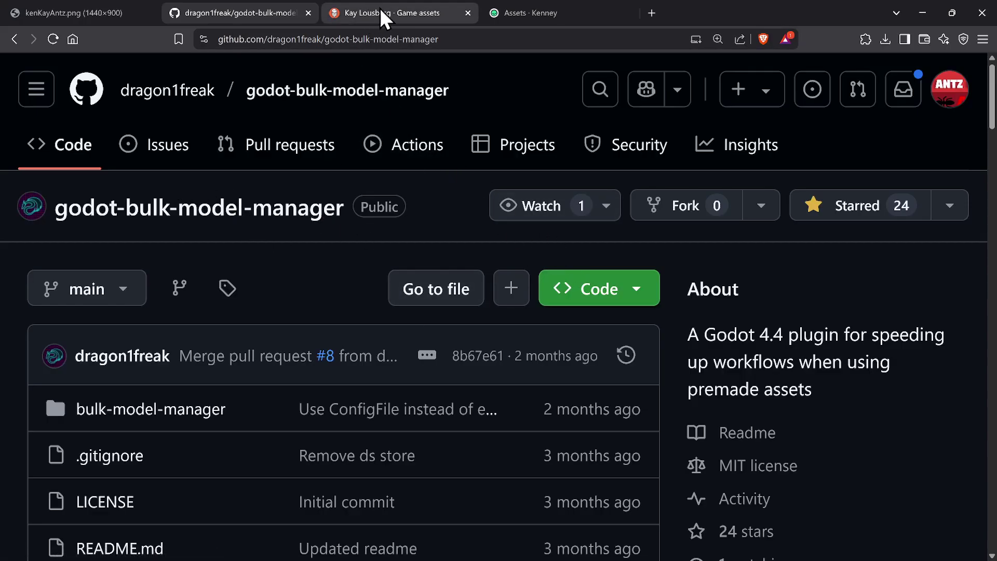
click(402, 15)
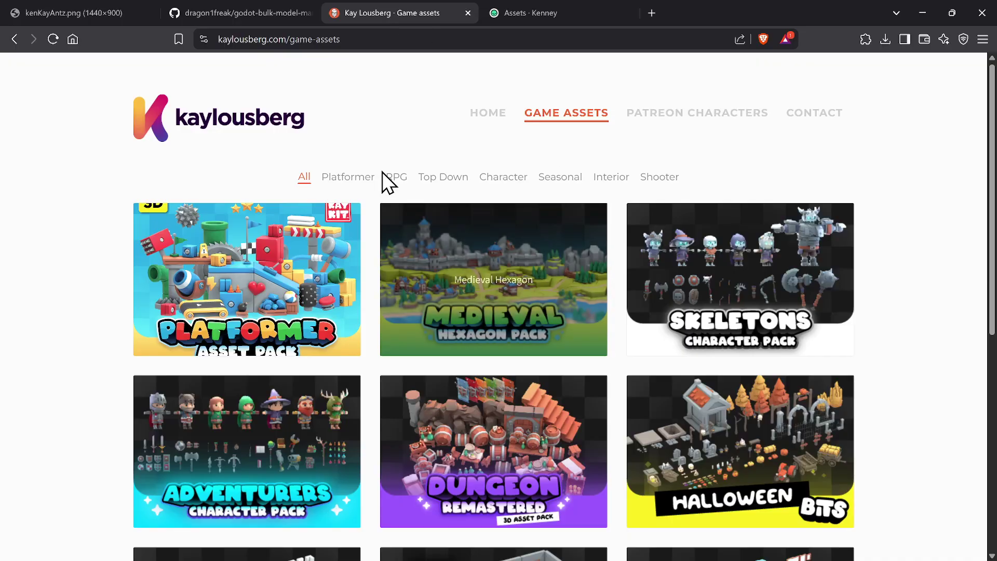
scroll(407, 192, down, 3)
scroll(467, 227, down, 2)
scroll(472, 228, up, 5)
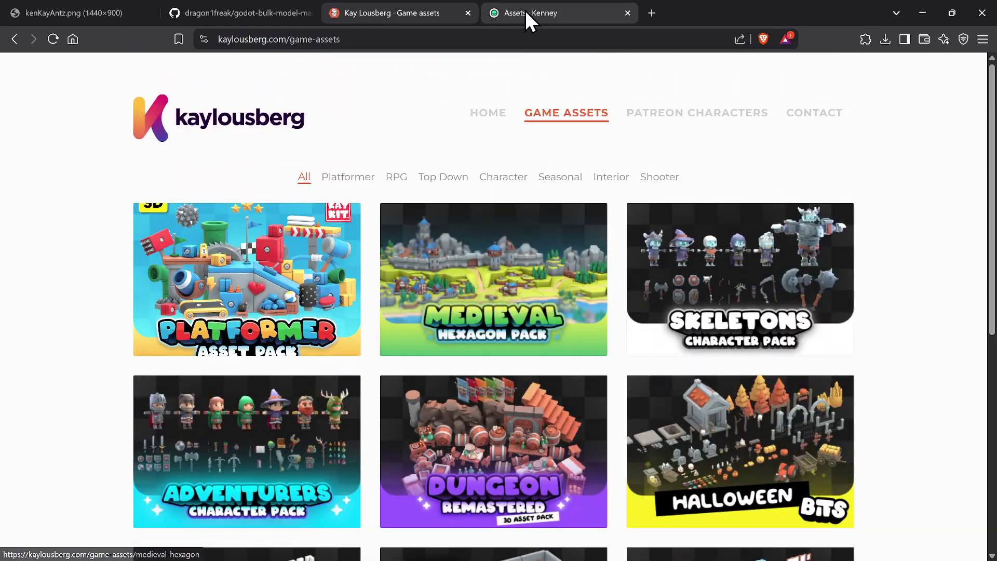
click(525, 16)
scroll(473, 171, down, 8)
scroll(494, 260, up, 8)
click(399, 15)
scroll(530, 255, down, 5)
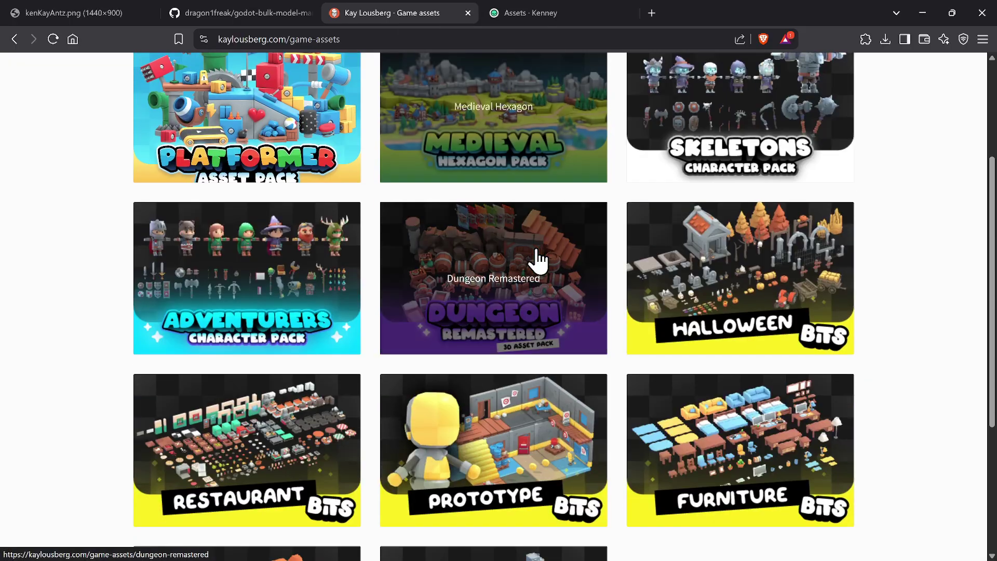
scroll(574, 343, up, 5)
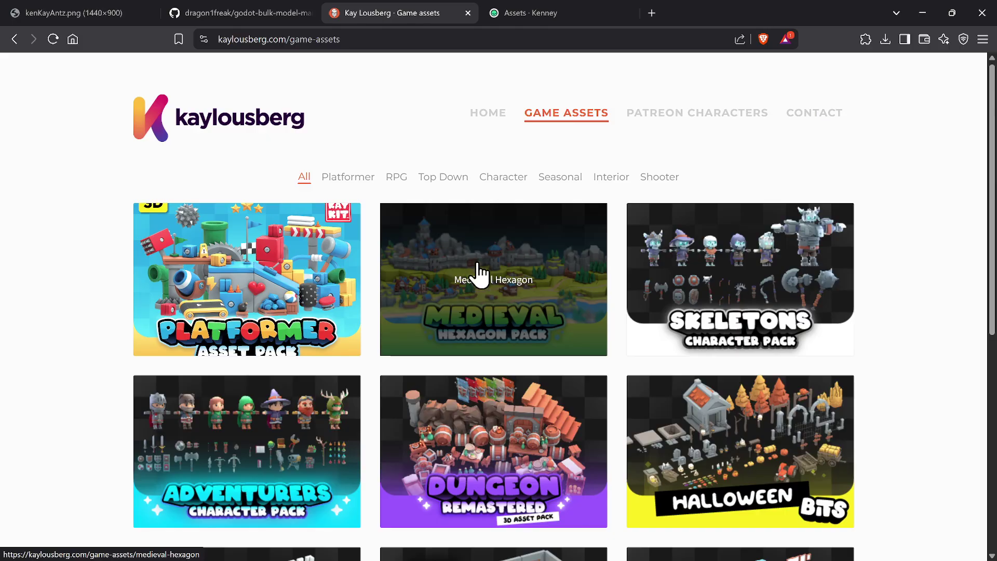
click(543, 16)
click(417, 21)
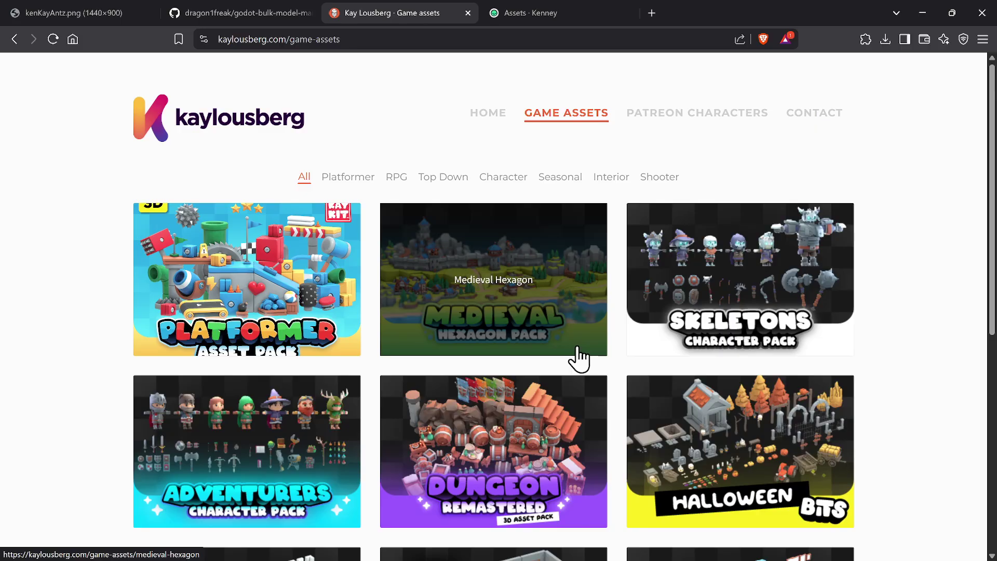
click(203, 14)
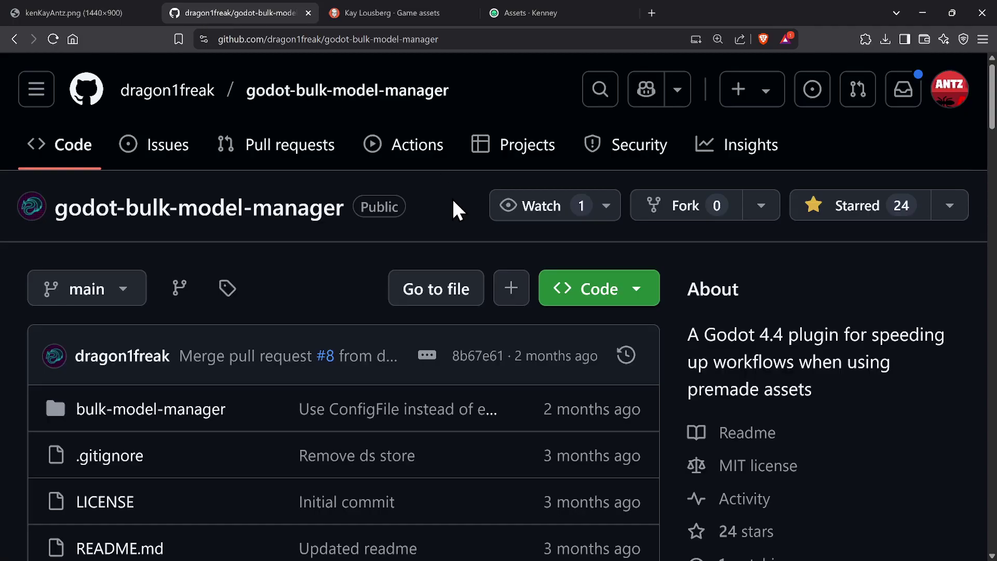